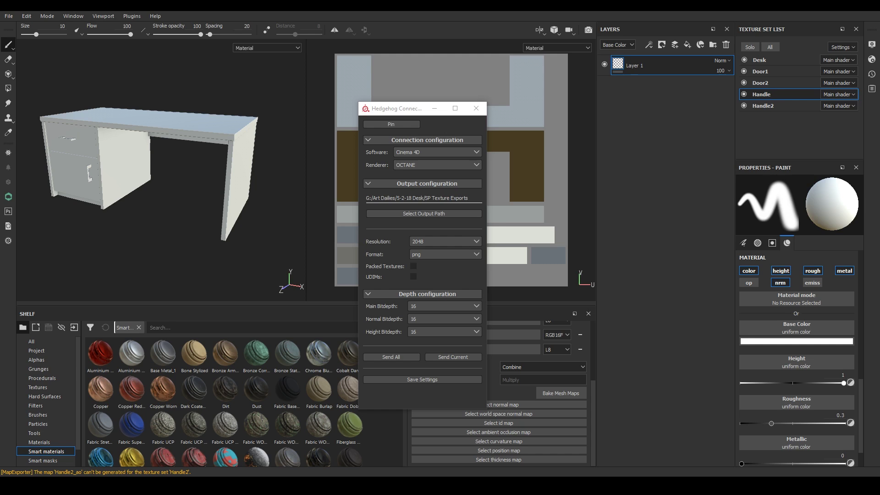
Close the Hedgehog Connect window and look over the Xolotl Studio channel's uploaded videos in the browser.
click(476, 109)
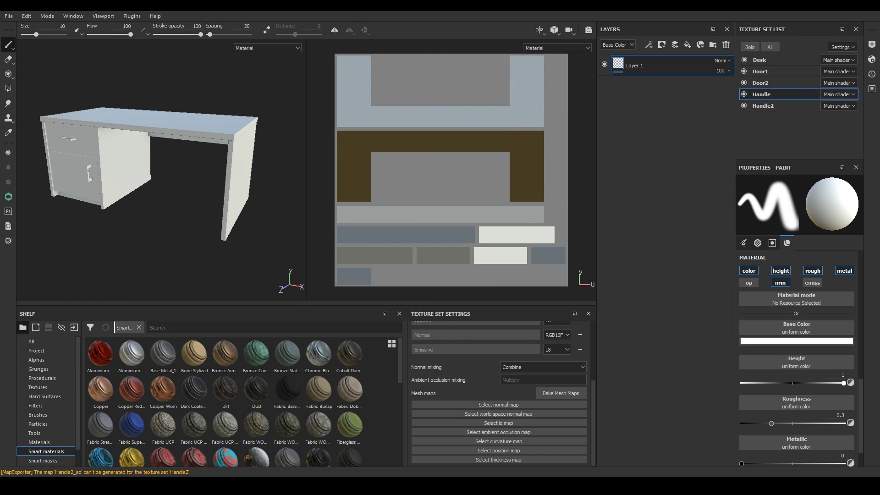
mouse_move(879, 404)
mouse_down()
mouse_move(414, 70)
mouse_move(412, 12)
mouse_up()
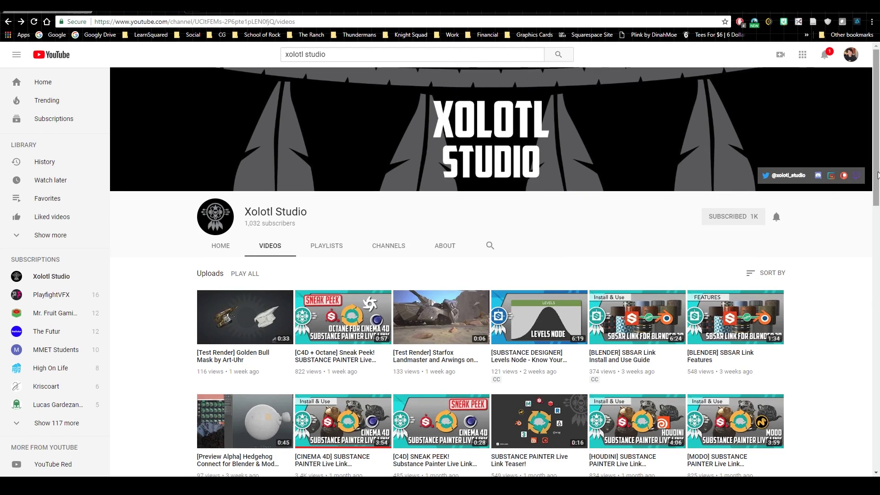
drag(878, 175, 874, 197)
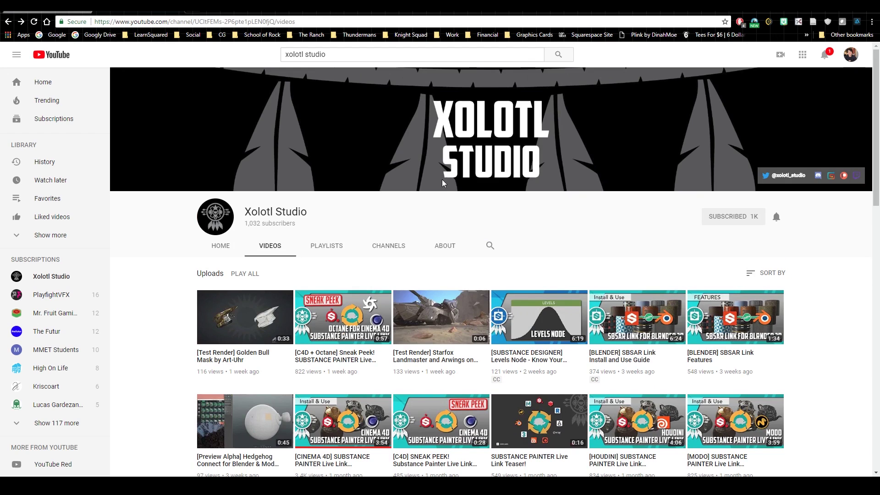
Back in Substance Painter, open the Hedgehog Connect plugin window and pin it on top of other windows.
key(alt+Tab)
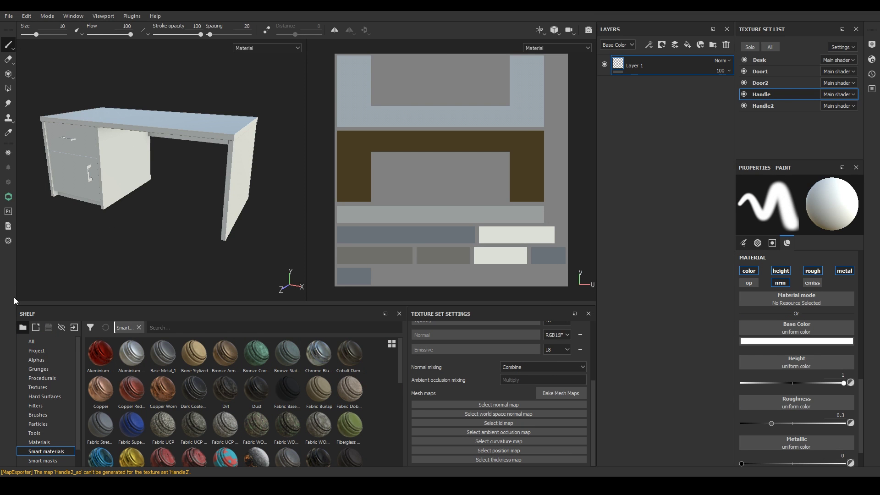
click(9, 198)
drag(401, 120, 646, 132)
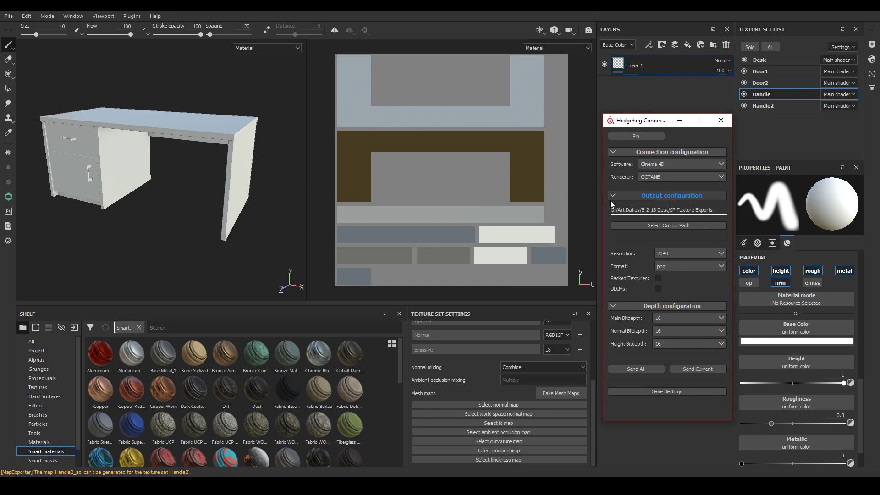
click(641, 137)
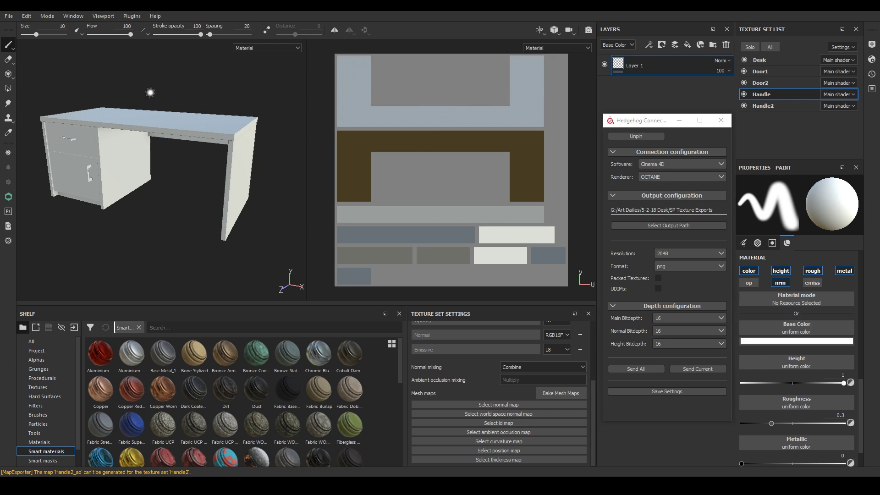
drag(645, 121, 624, 118)
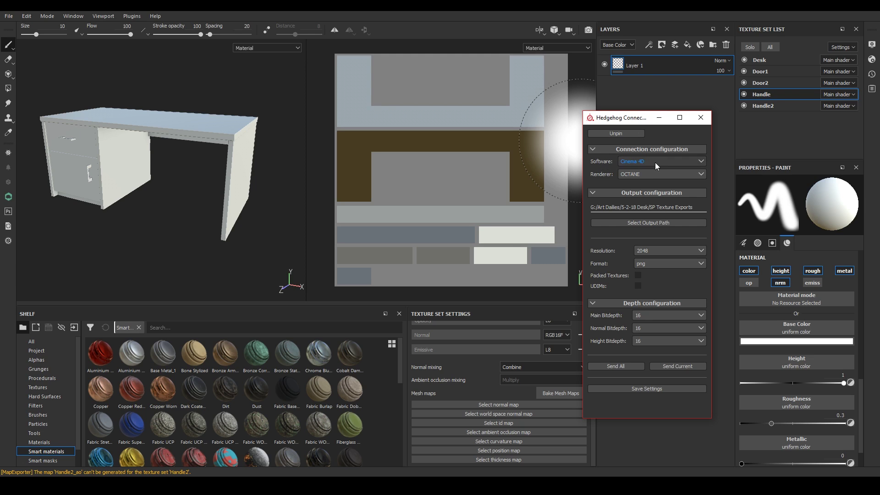
Configure the Hedgehog Connect connection with Cinema 4D as the software and OCTANE as the renderer.
click(656, 163)
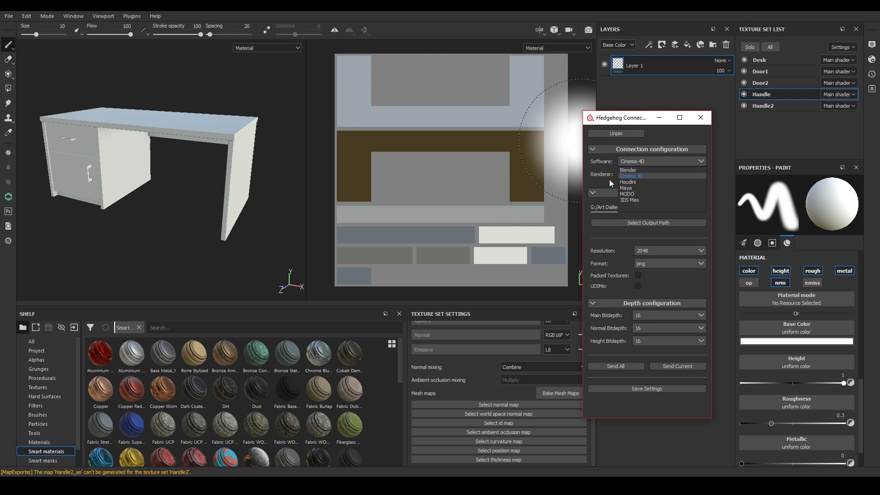
click(606, 164)
click(638, 175)
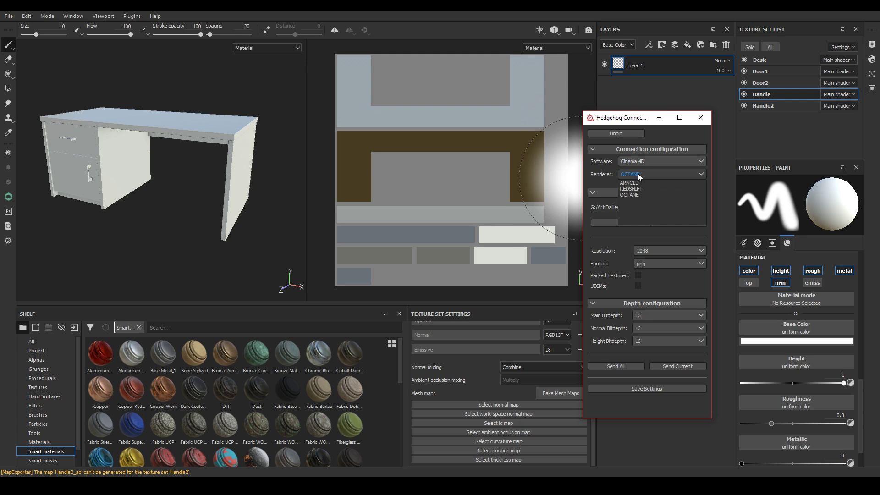
click(621, 195)
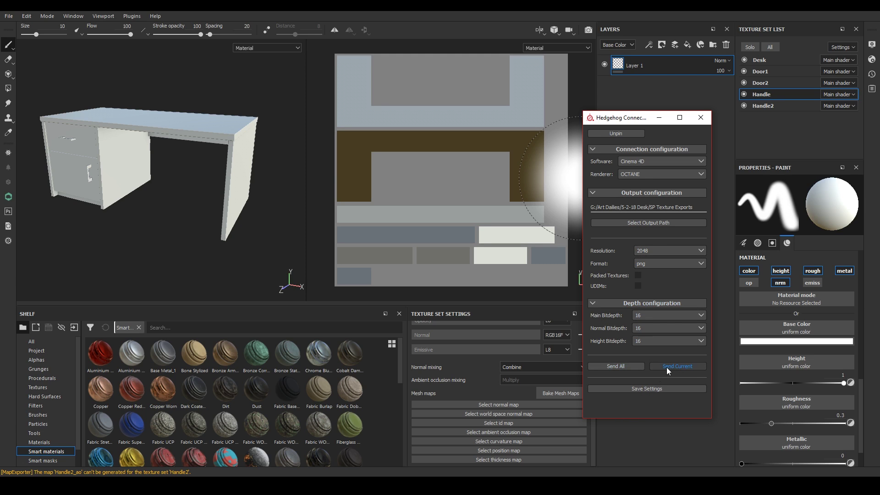
Save the Hedgehog Connect settings and move its window clear of the 2D texture view.
drag(622, 121, 458, 123)
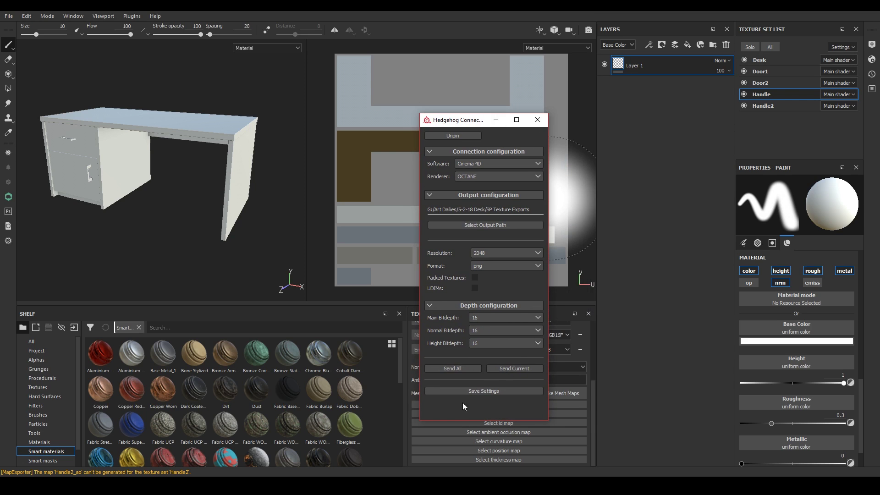
click(452, 367)
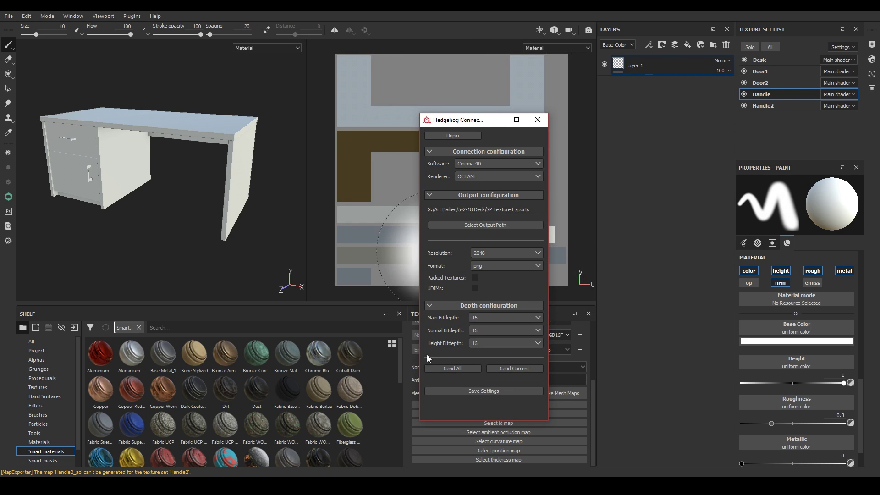
click(479, 391)
drag(450, 121, 679, 126)
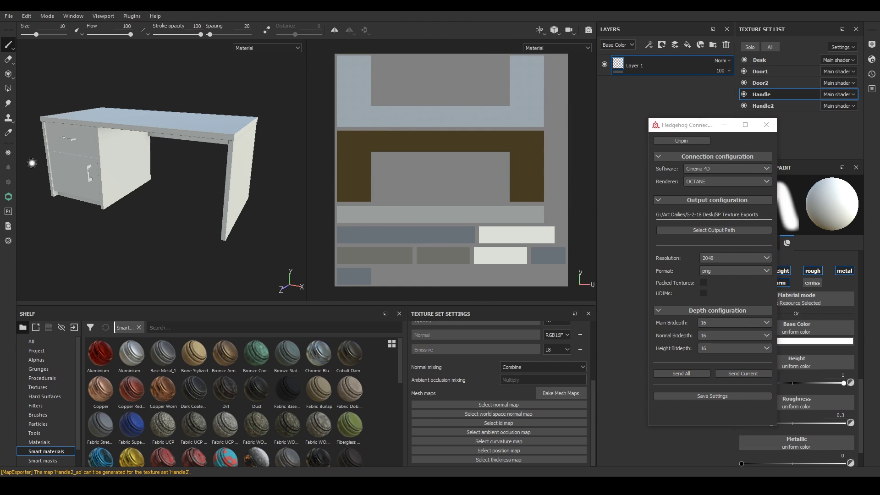
Try applying the Wood Walnut smart material to the Handle texture set and undo it.
scroll(179, 443, down, 10)
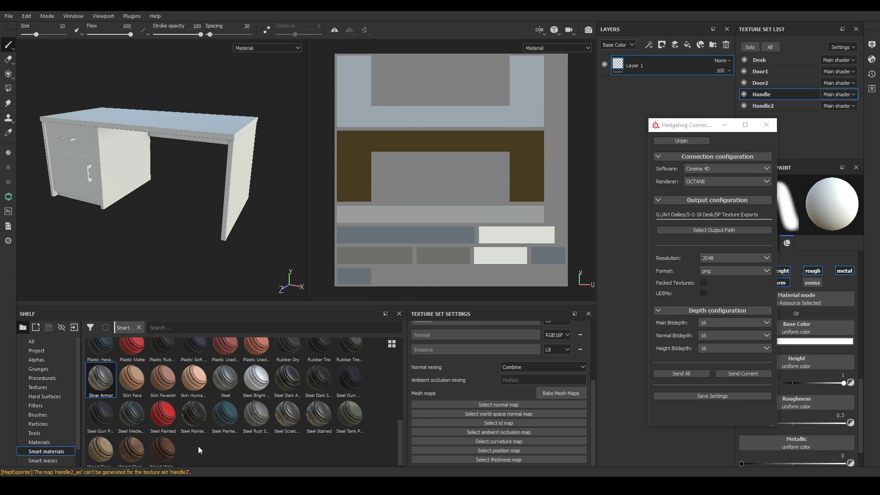
drag(160, 453, 639, 65)
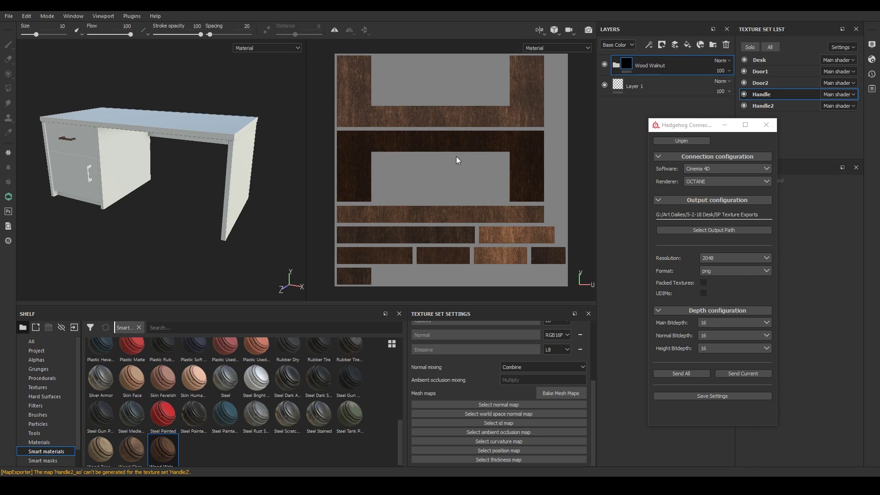
key(ctrl+z)
Apply the Wood Walnut smart material to the Desk texture set, above Layer 1.
ctrl+alt+right_click(184, 115)
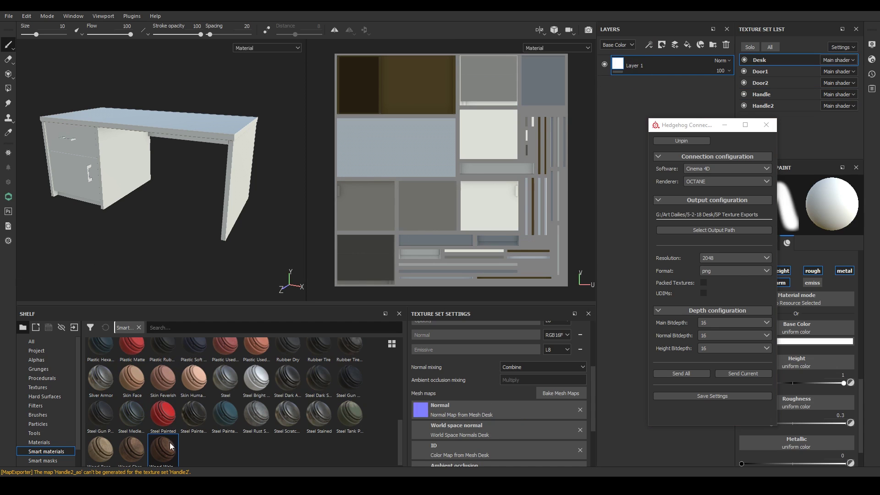
drag(166, 449, 643, 63)
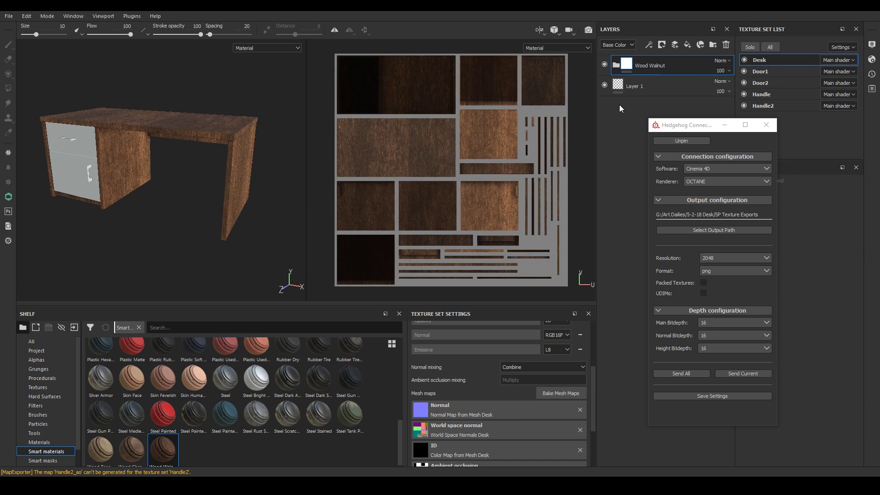
Apply the Silver Armor smart material to the Door2 texture set, above Layer 1.
scroll(103, 129, down, 2)
scroll(77, 151, up, 4)
scroll(76, 154, up, 3)
alt+middle_drag(79, 158, 198, 170)
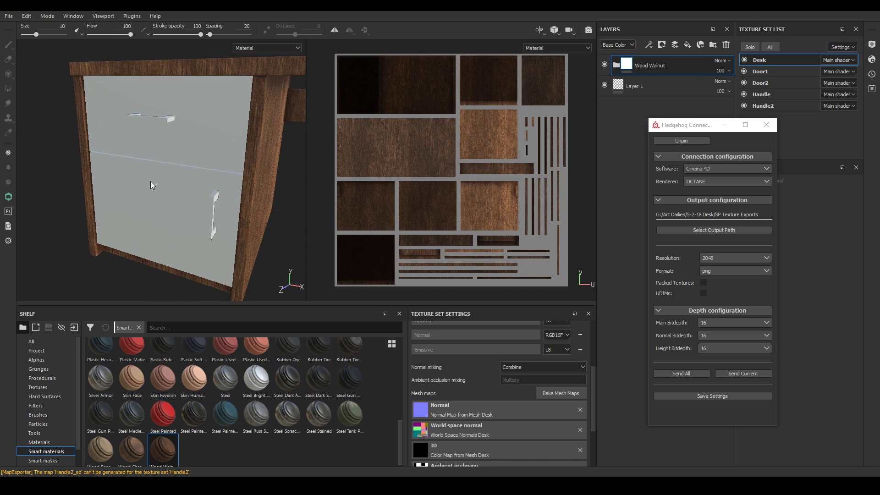
alt+drag(152, 182, 195, 183)
ctrl+alt+right_click(138, 208)
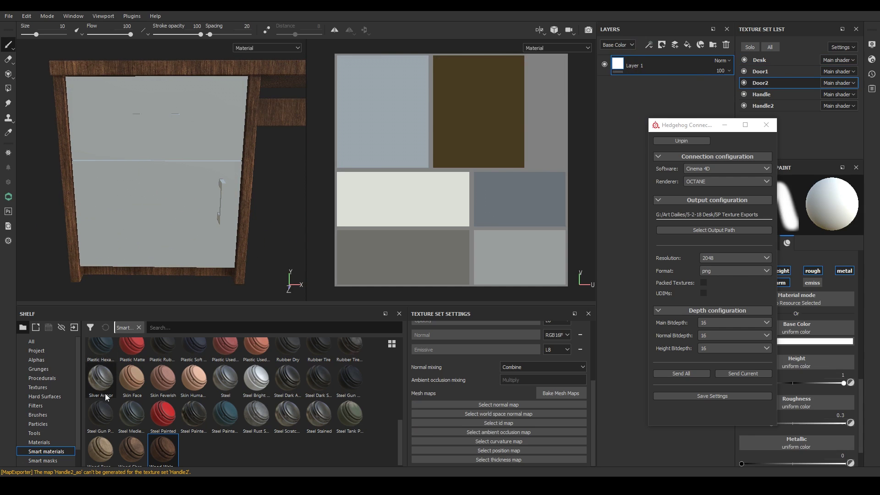
drag(106, 393, 643, 62)
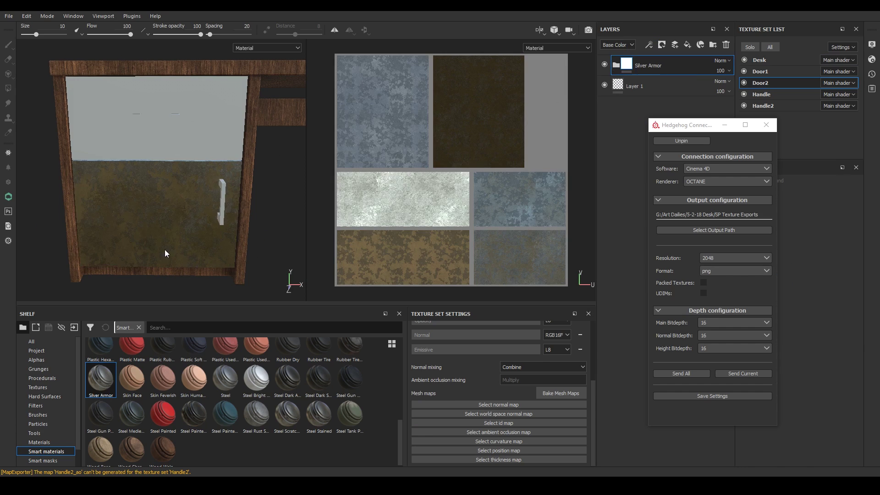
Apply the Silver Armor smart material to the Door1 and Handle2 texture sets.
scroll(170, 228, down, 3)
scroll(168, 228, up, 5)
alt+drag(131, 229, 229, 173)
scroll(230, 172, down, 5)
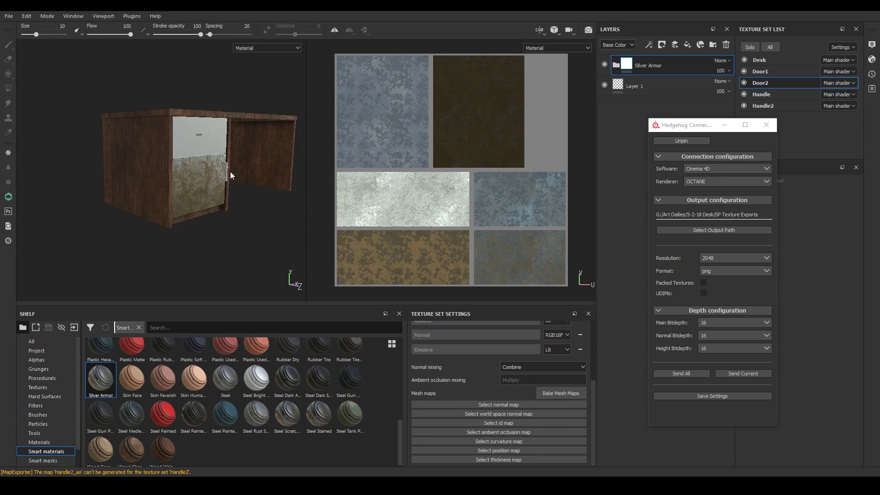
scroll(230, 173, up, 5)
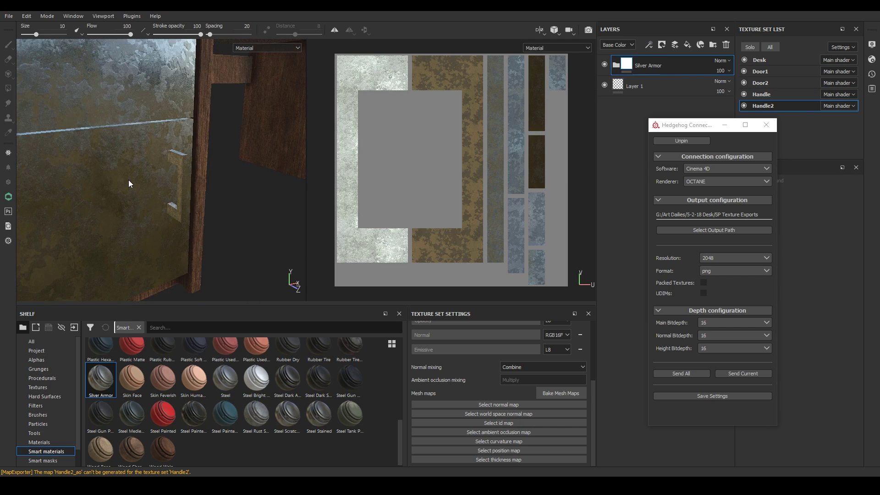
scroll(128, 180, down, 5)
alt+drag(177, 119, 264, 221)
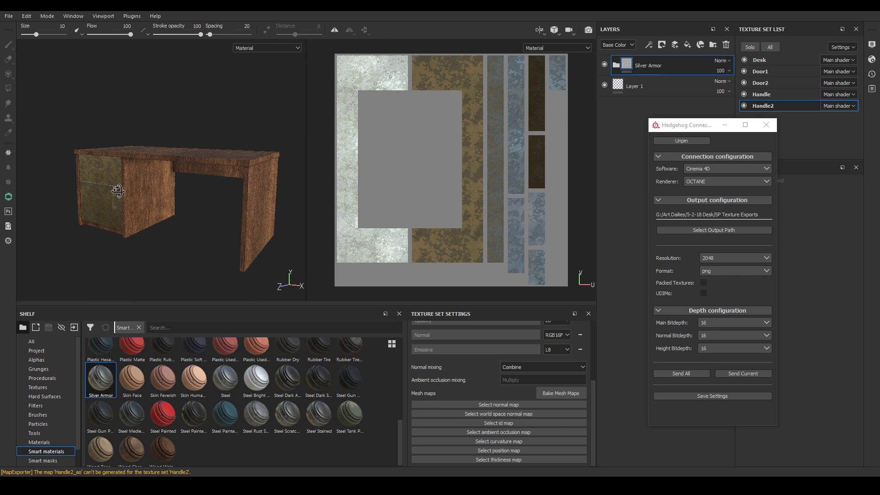
Switch to Cinema 4D, open the HHConnect plugin and start its server.
key(alt+Tab)
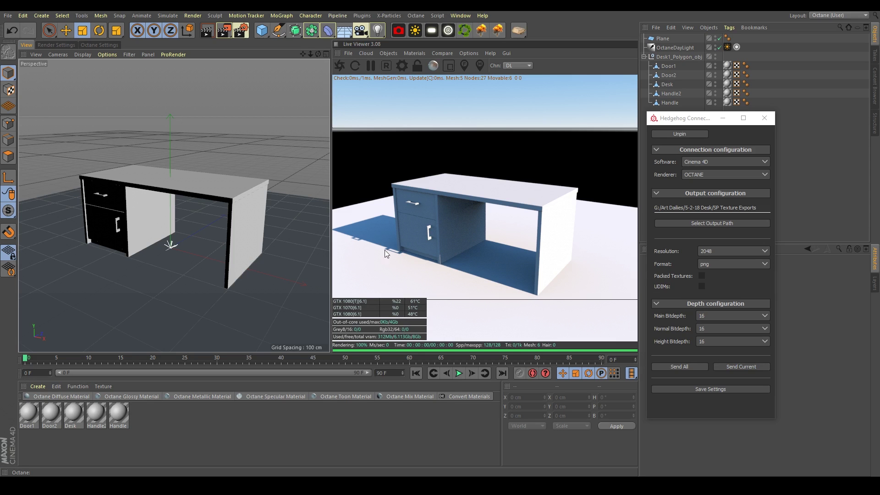
click(362, 17)
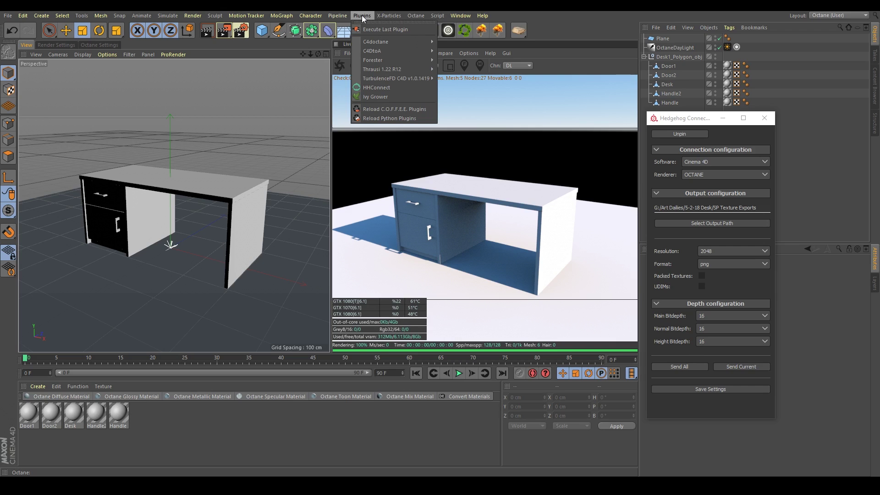
click(408, 89)
drag(528, 17, 633, 30)
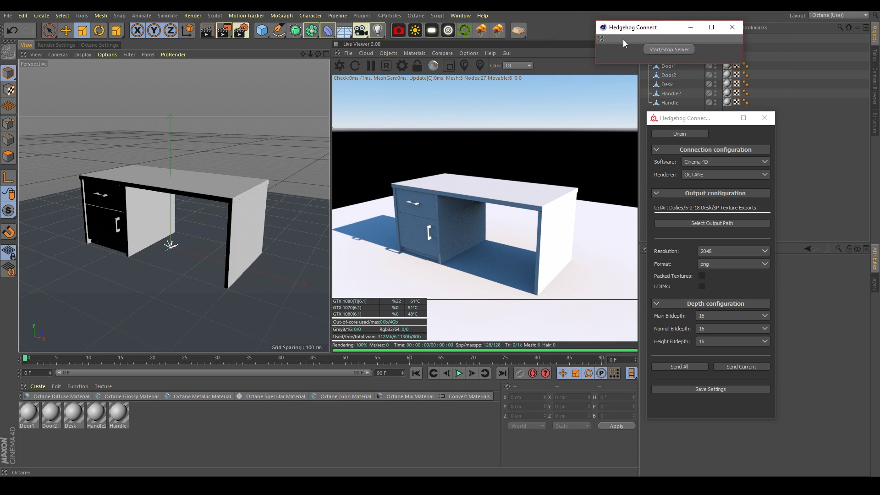
click(660, 51)
Dock the Cinema 4D Hedgehog Connect server window into the layout beside the main toolbar.
drag(632, 27, 622, 48)
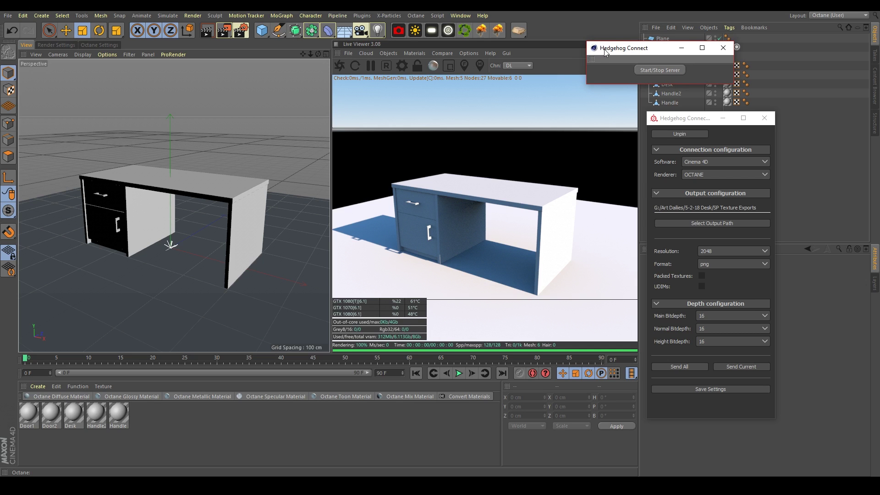
drag(606, 52, 606, 63)
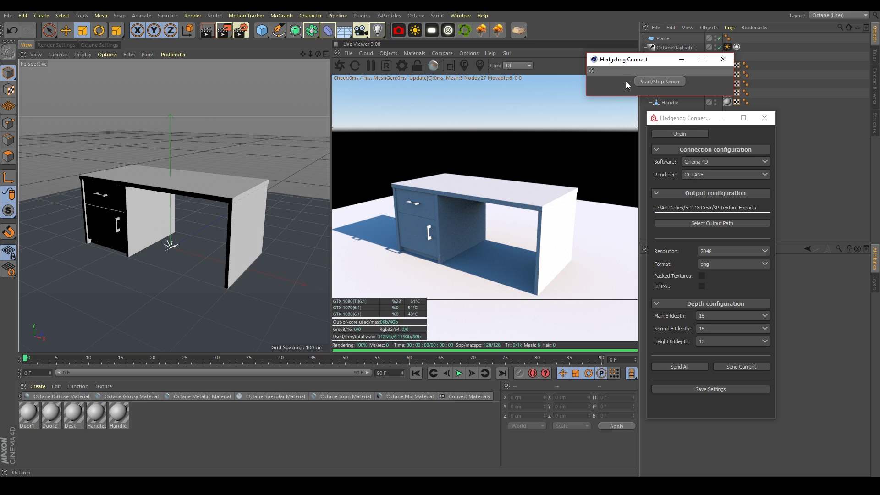
drag(608, 60, 634, 34)
drag(321, 46, 463, 48)
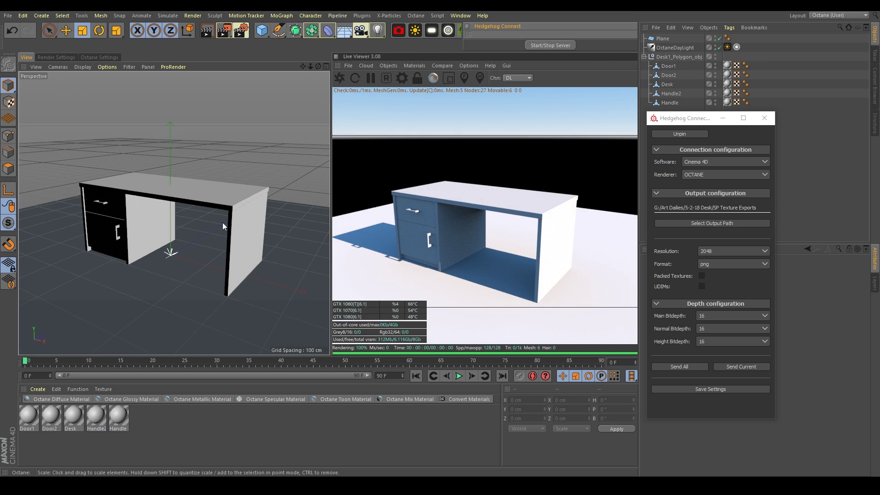
Send all texture sets from Substance Painter to Cinema 4D through Hedgehog Connect.
mouse_move(693, 120)
mouse_down()
mouse_move(682, 105)
mouse_move(700, 123)
mouse_move(695, 115)
mouse_up()
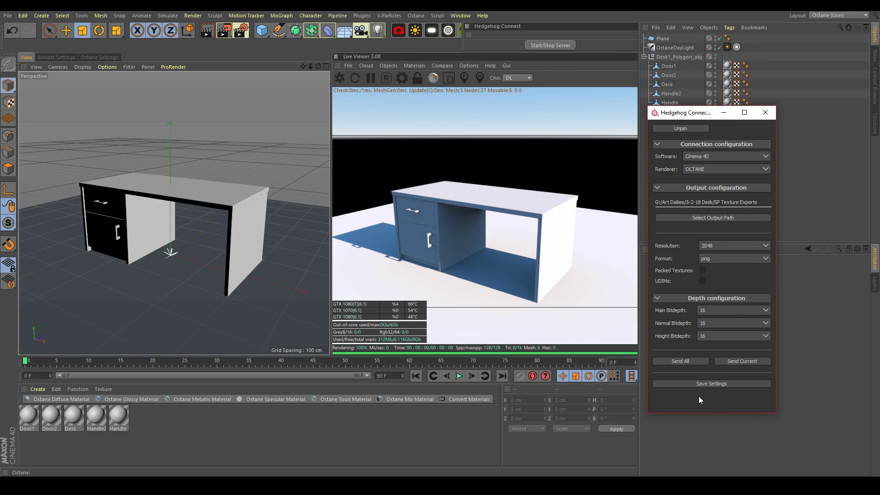
click(674, 360)
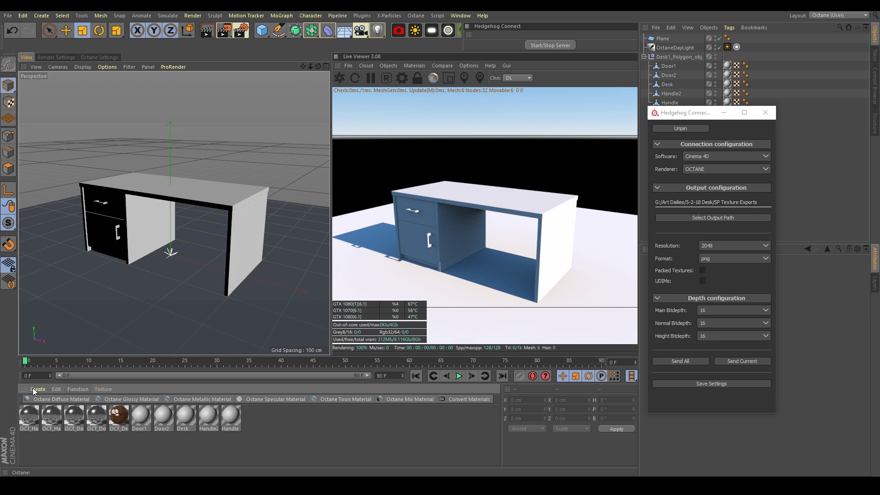
Show the Cinema 4D materials as large icons, enlarge the material area and uncover the object list.
click(56, 390)
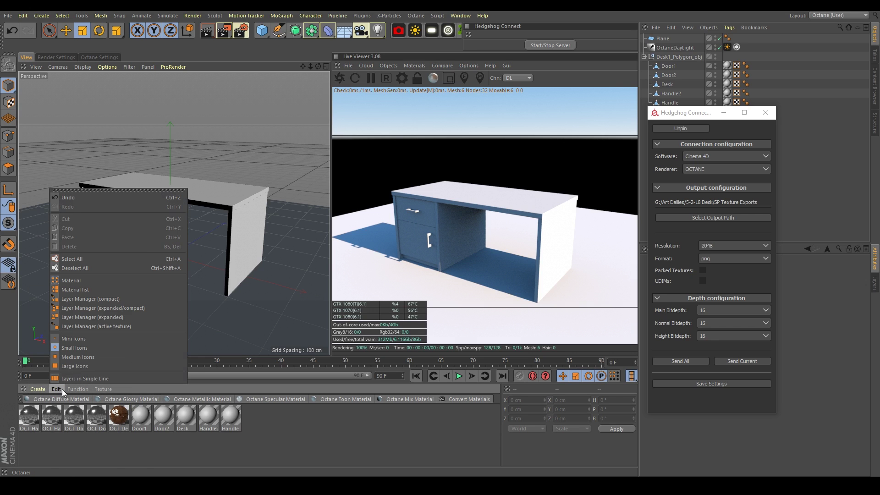
click(70, 366)
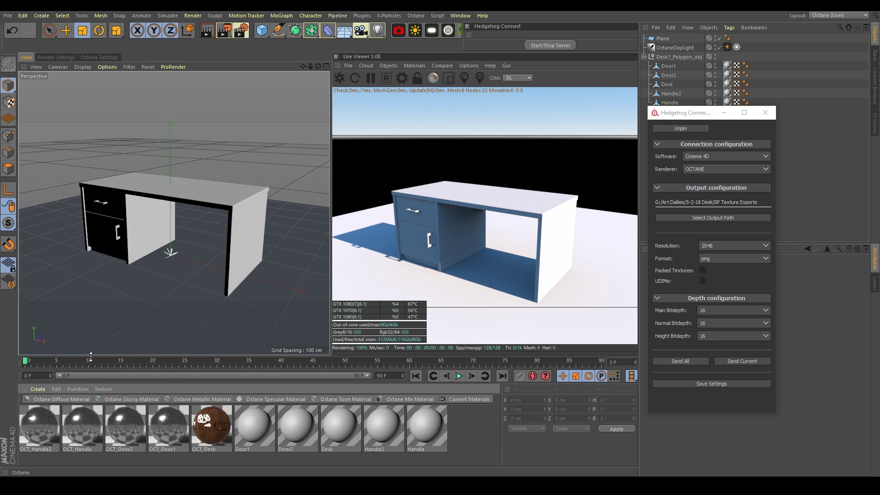
drag(91, 357, 91, 349)
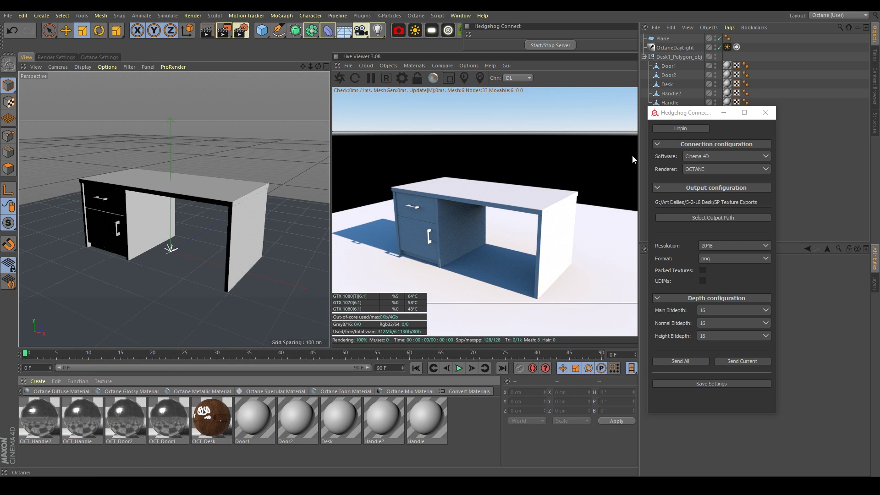
drag(693, 123, 746, 181)
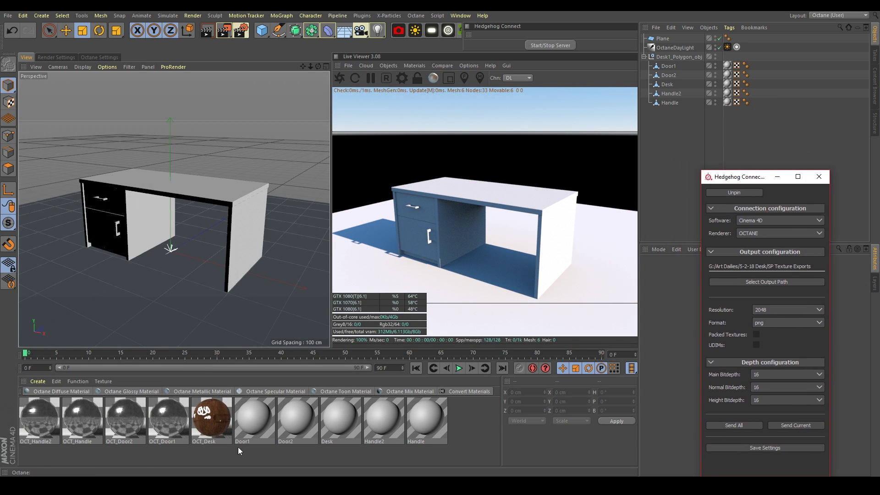
Assign the OCT_Door1, OCT_Door2, OCT_Desk, OCT_Handle2 and OCT_Handle materials to their matching desk objects.
click(197, 461)
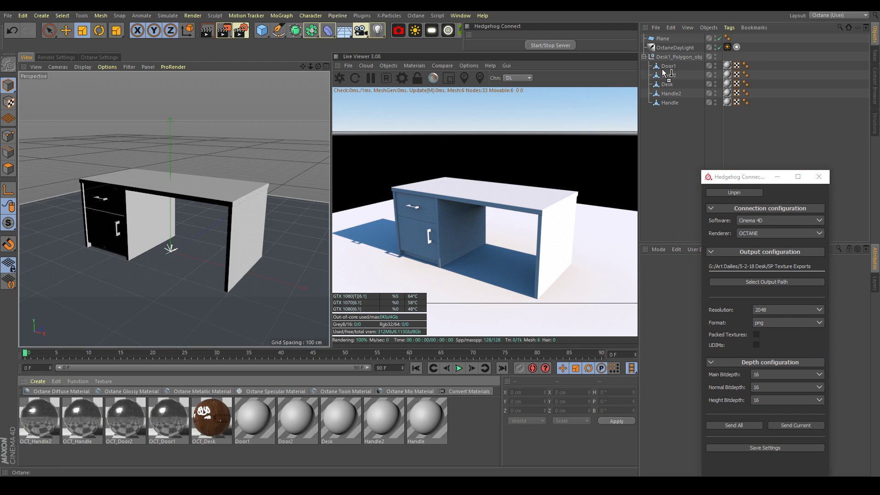
drag(688, 69, 677, 67)
drag(136, 429, 179, 381)
drag(667, 80, 668, 76)
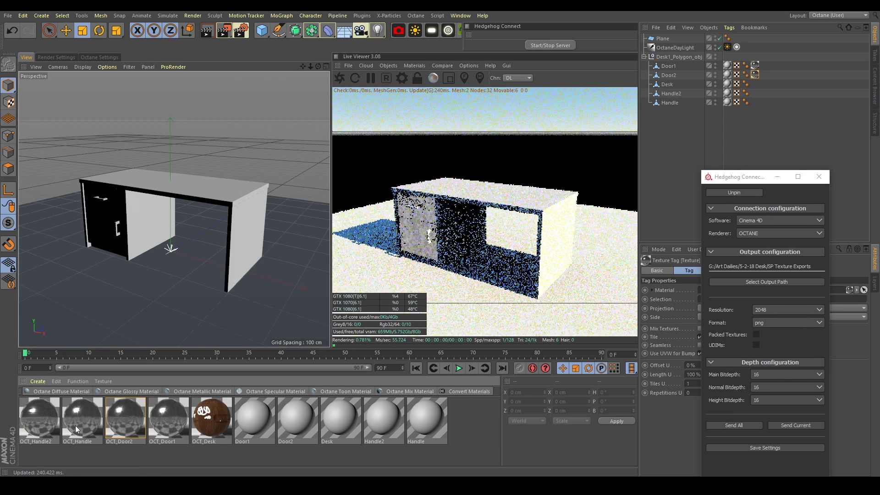
drag(78, 428, 670, 85)
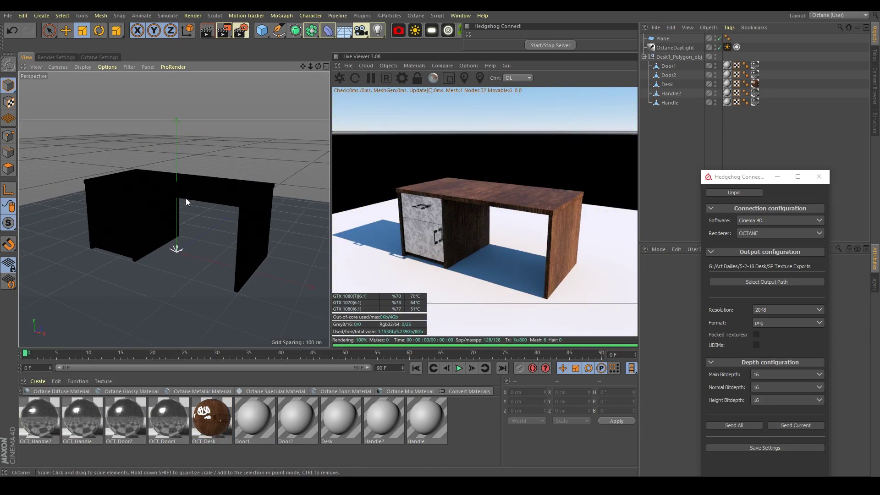
Examine the wood, door and handle materials on the desk in the Octane render, up close and from different angles.
scroll(244, 197, up, 10)
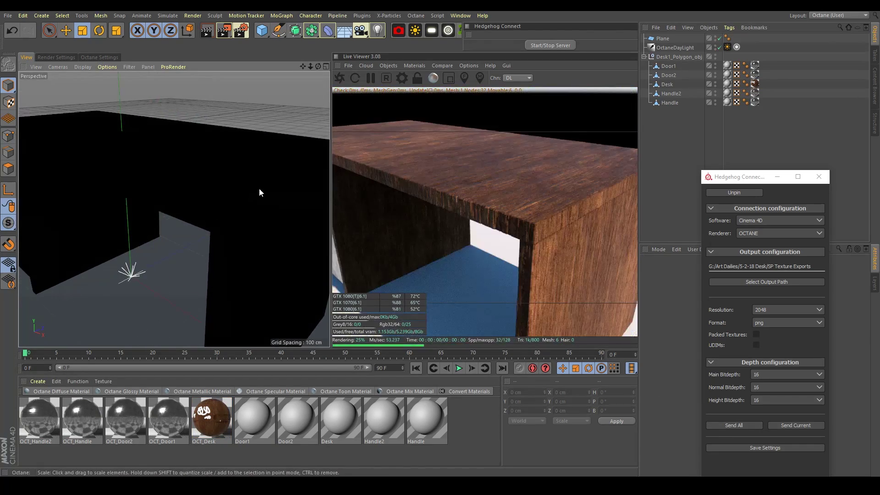
alt+drag(187, 199, 376, 189)
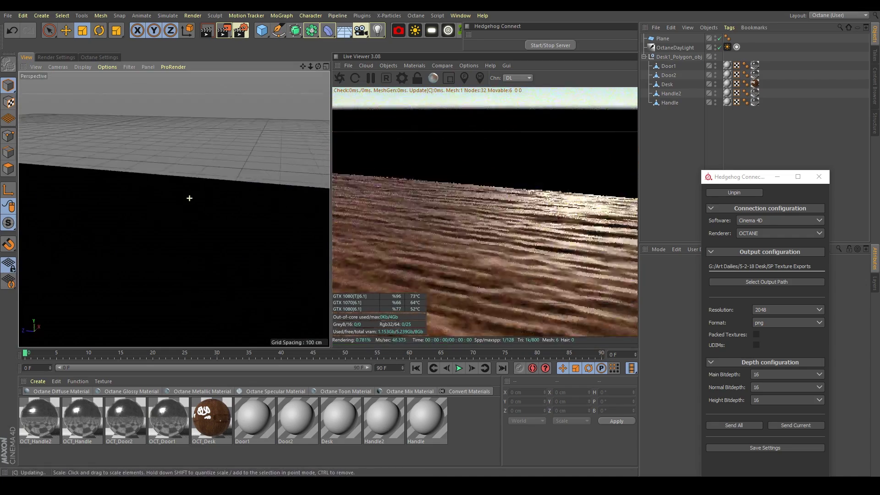
scroll(144, 219, down, 3)
alt+drag(143, 220, 55, 239)
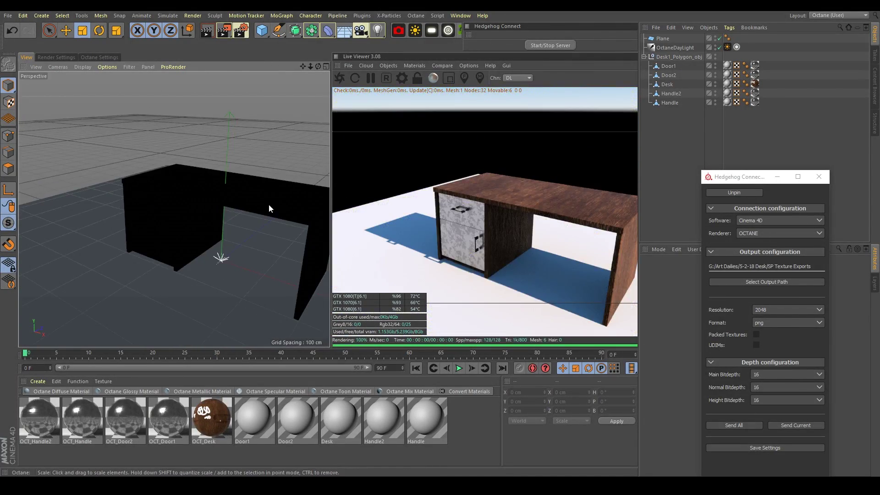
alt+drag(269, 204, 228, 226)
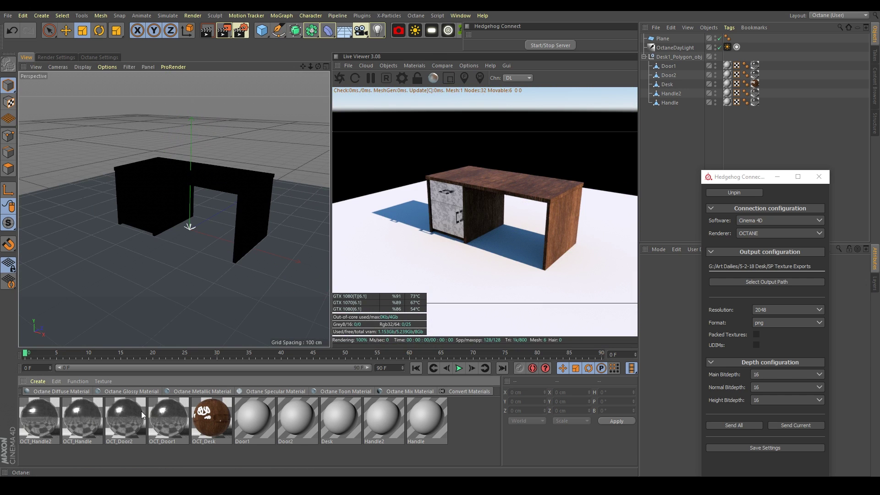
Open the OCT_Desk material's node network, examine its texture, dielectric, metal and displacement connections, and close it again.
double_click(197, 418)
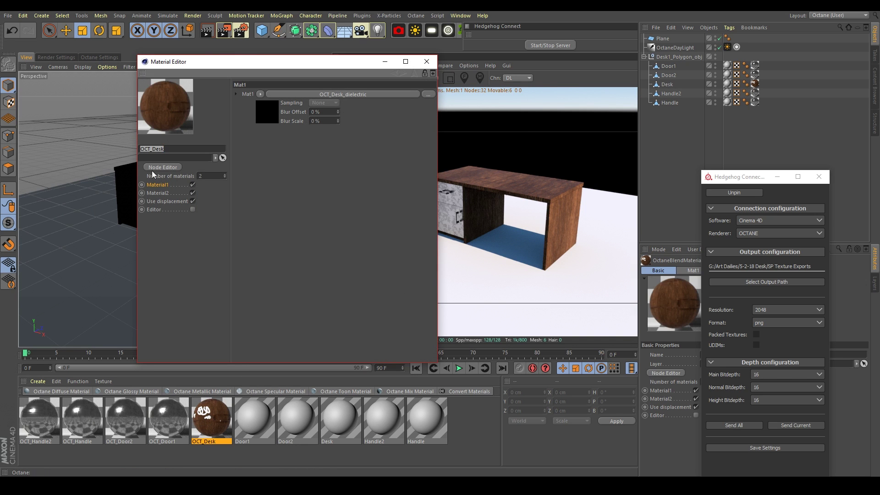
click(163, 166)
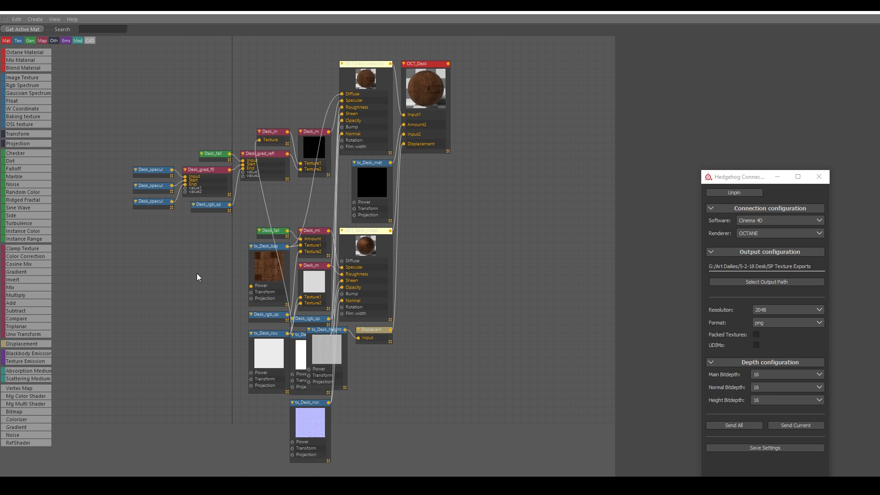
scroll(326, 355, up, 4)
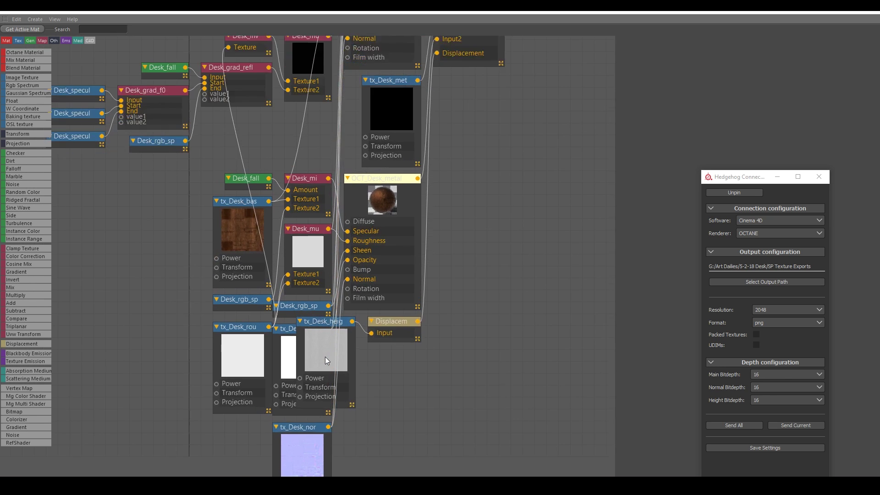
middle_drag(315, 365, 349, 197)
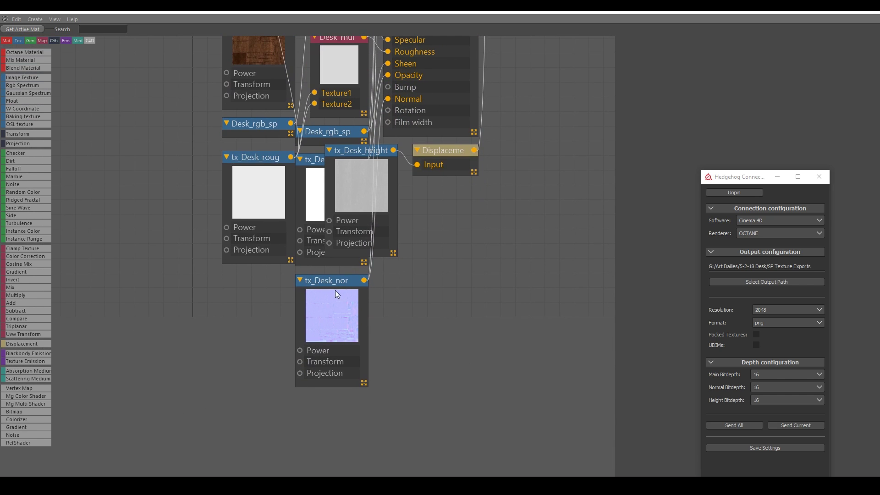
middle_drag(339, 200, 356, 338)
middle_drag(341, 168, 352, 260)
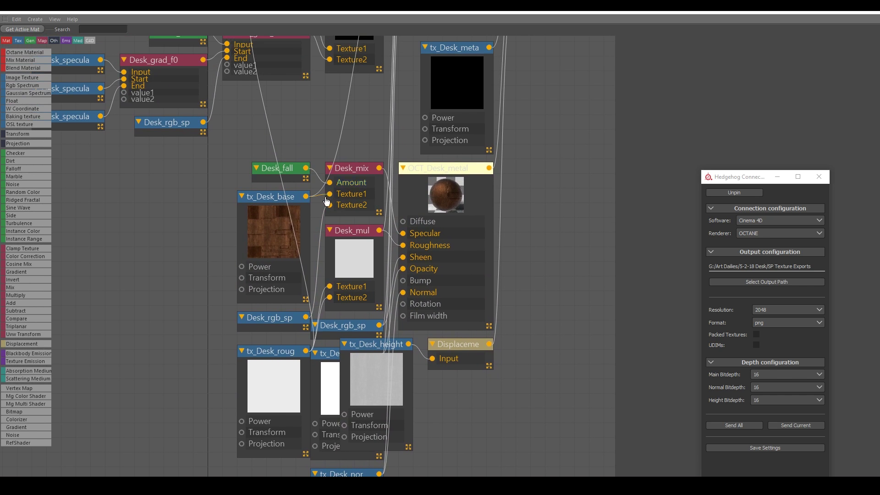
middle_drag(351, 173, 409, 274)
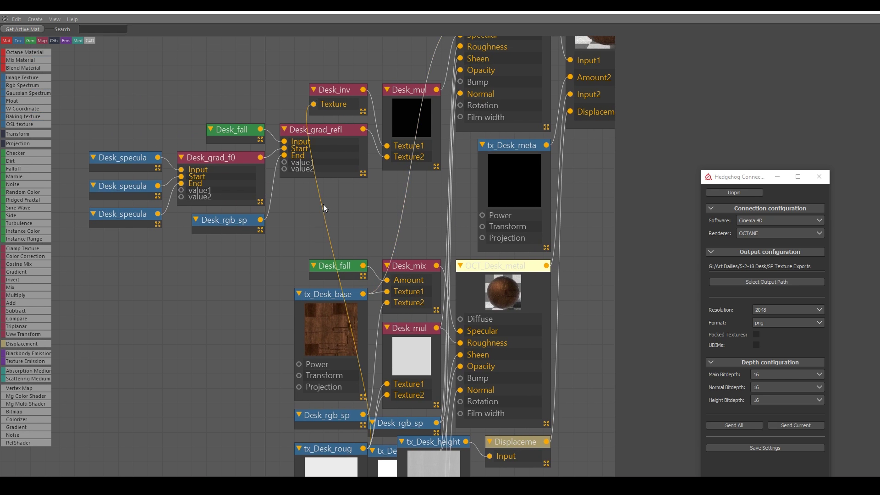
middle_drag(323, 204, 403, 238)
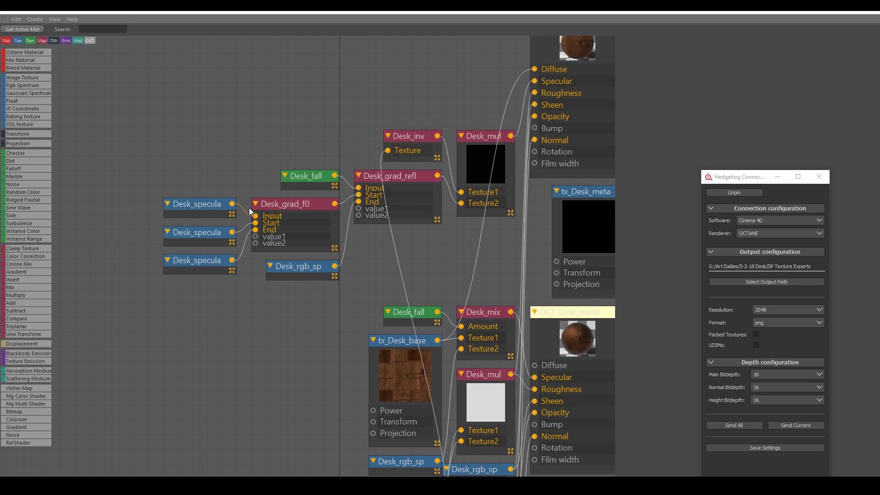
middle_drag(457, 170, 399, 219)
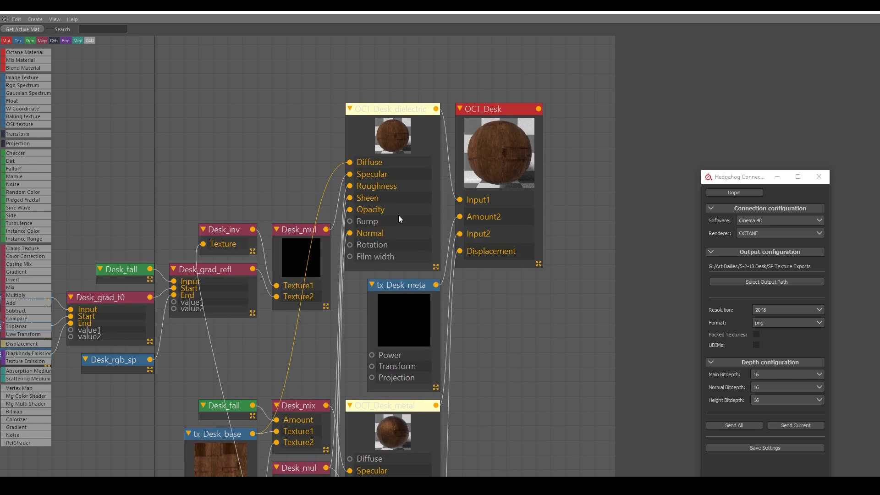
middle_drag(491, 232, 343, 161)
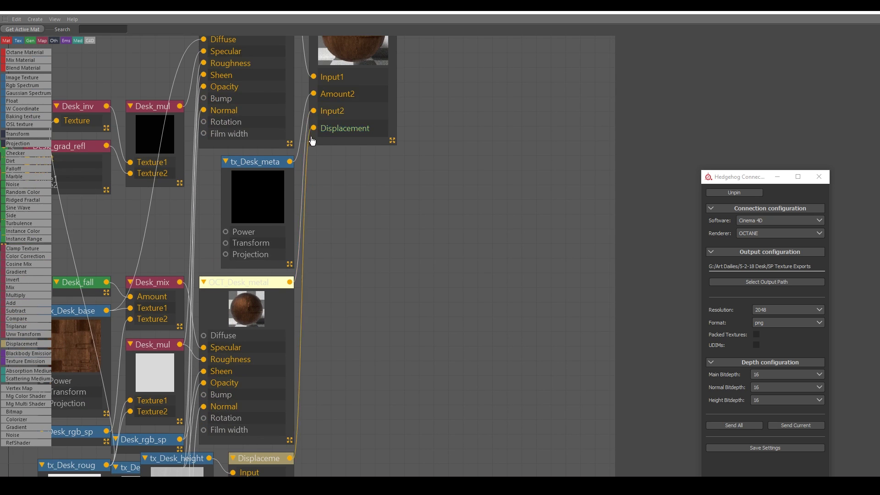
scroll(280, 186, down, 5)
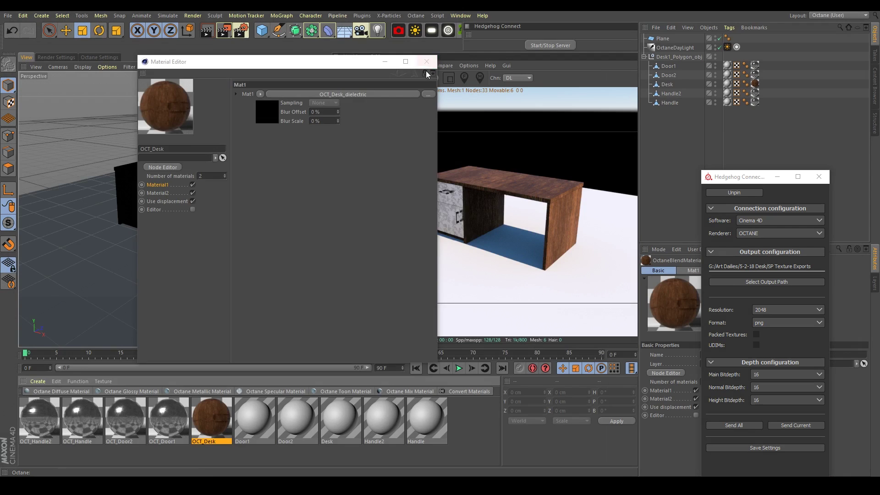
click(427, 63)
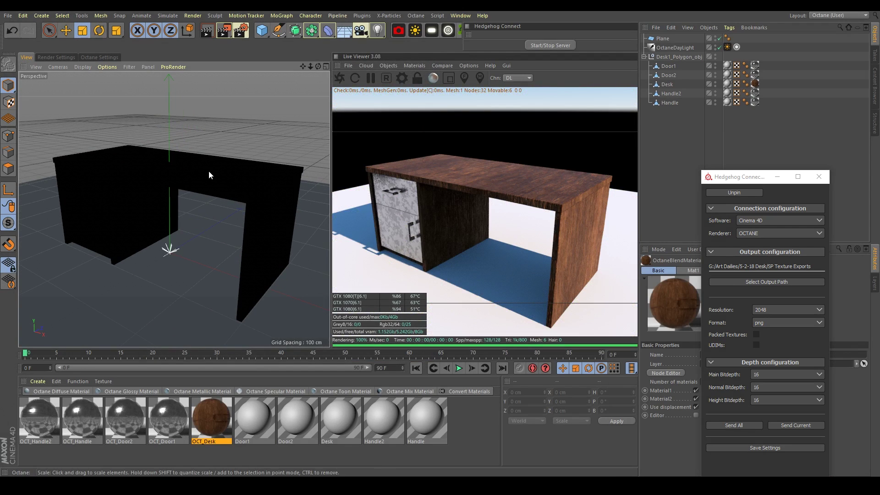
Switch to Substance Painter, add a paint layer above Silver Armor in the Handle2 texture set and try to paint on the desktop.
alt+drag(208, 171, 220, 190)
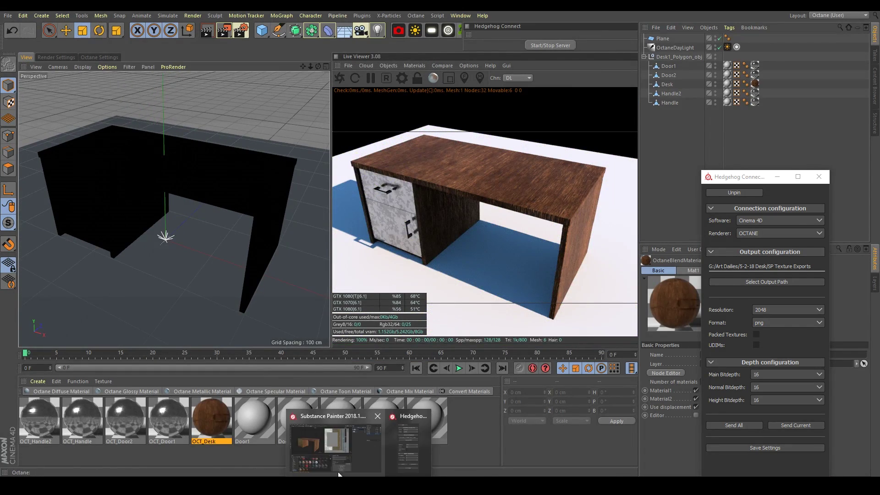
click(367, 455)
alt+drag(234, 163, 214, 182)
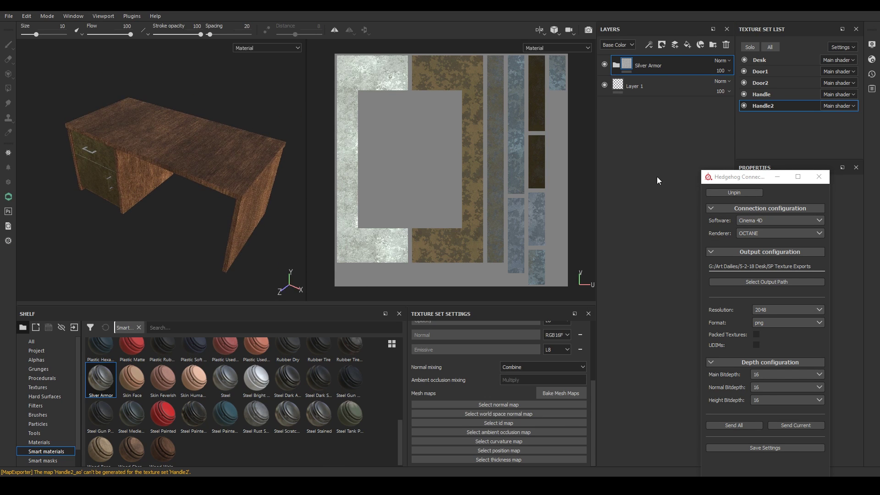
click(674, 45)
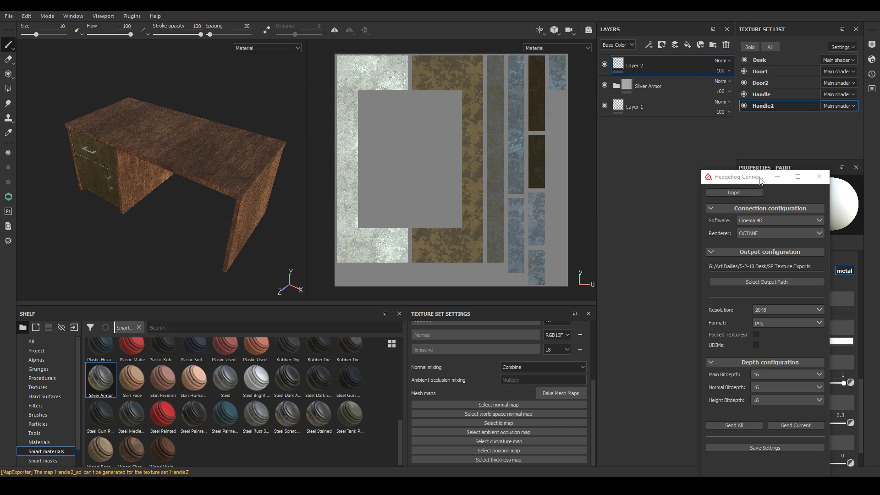
mouse_move(760, 180)
mouse_down()
mouse_move(598, 167)
mouse_move(639, 168)
mouse_up()
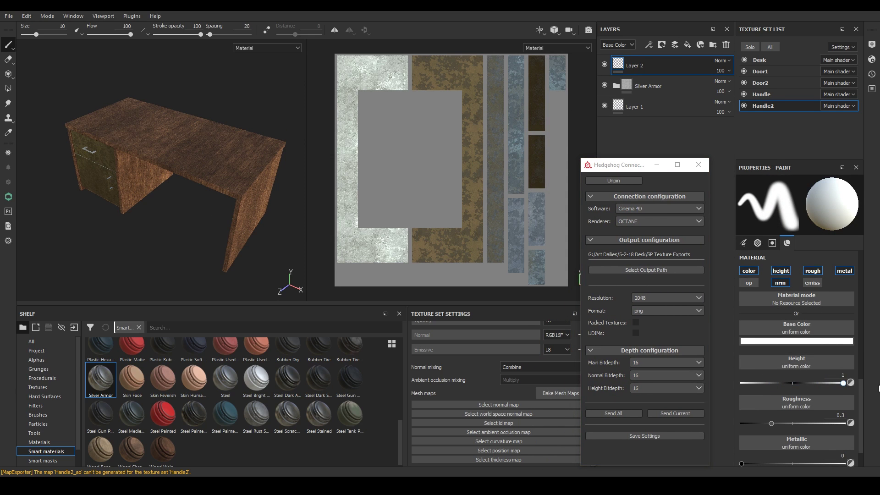
mouse_move(131, 174)
alt+right_down()
mouse_move(191, 151)
mouse_move(245, 190)
alt+right_up()
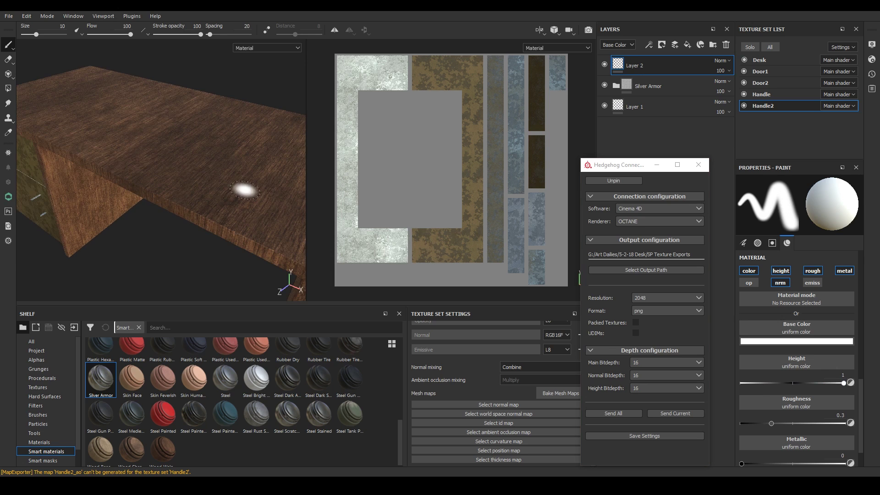
click(237, 160)
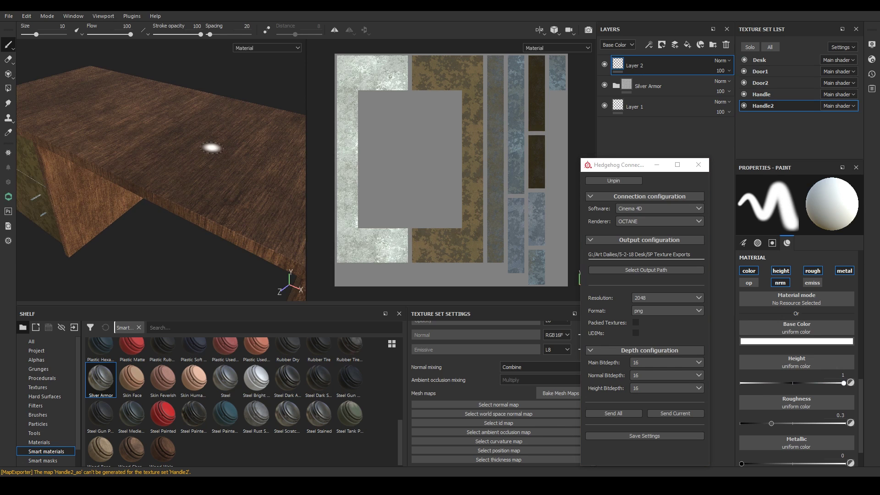
Select the Desk texture set, add a paint layer above Wood Walnut and paint white raised strokes across the desktop.
ctrl+alt+right_click(208, 134)
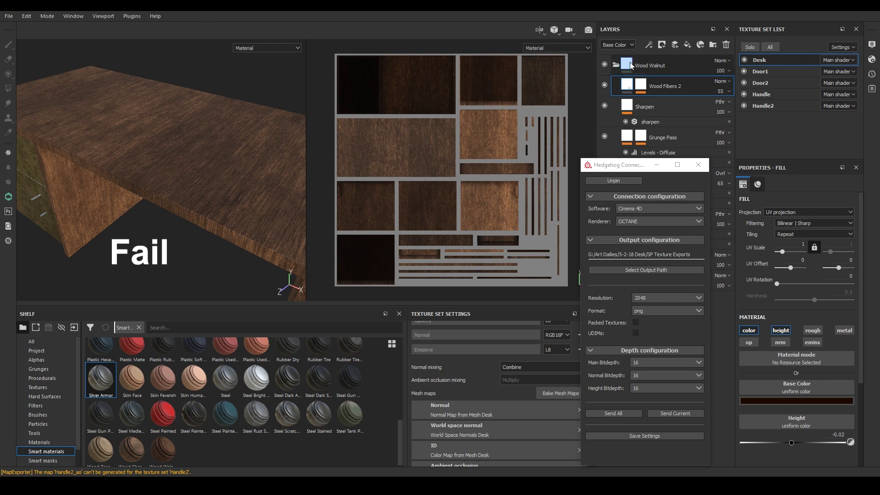
click(610, 73)
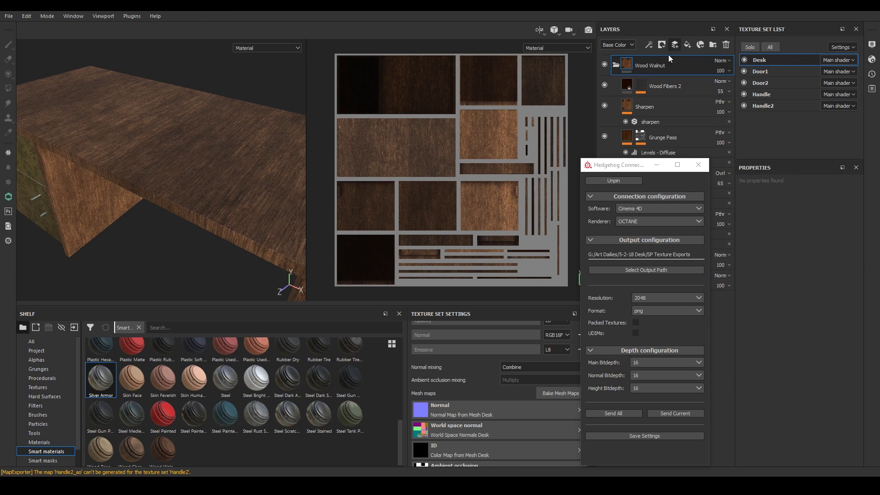
click(675, 44)
mouse_move(208, 120)
mouse_down()
mouse_move(254, 174)
mouse_move(237, 151)
mouse_move(151, 115)
mouse_move(121, 123)
mouse_up()
alt+drag(71, 112, 149, 154)
drag(142, 117, 123, 140)
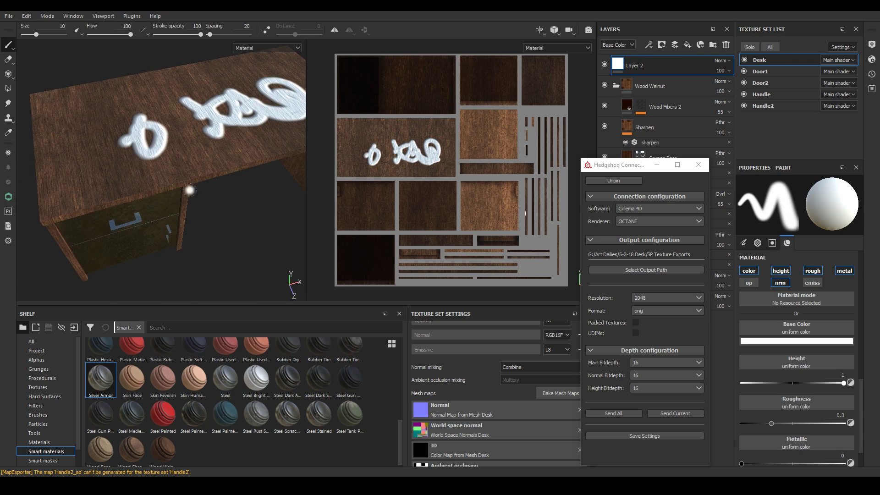
Examine the relief of the white painted strokes on the desktop up close and from a low angle.
mouse_move(190, 190)
alt+right_down()
mouse_move(114, 172)
mouse_move(128, 197)
alt+right_up()
alt+drag(128, 196, 184, 229)
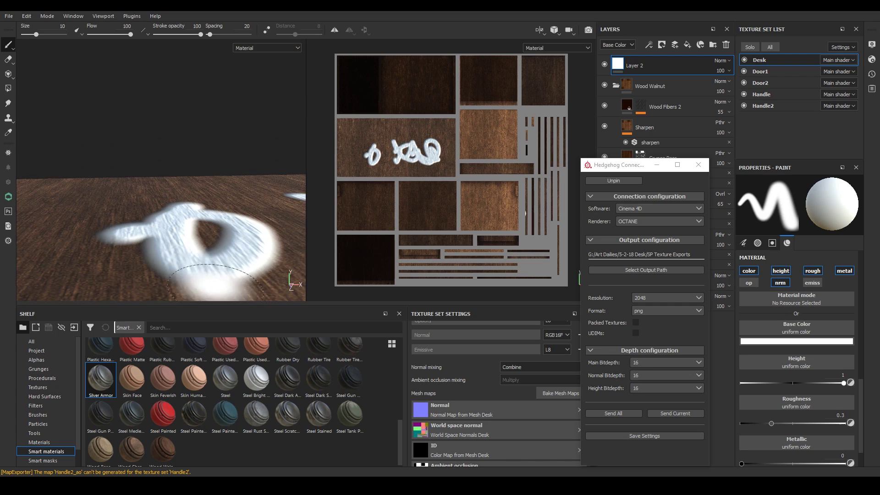
alt+right_drag(216, 283, 177, 247)
alt+middle_drag(215, 251, 145, 219)
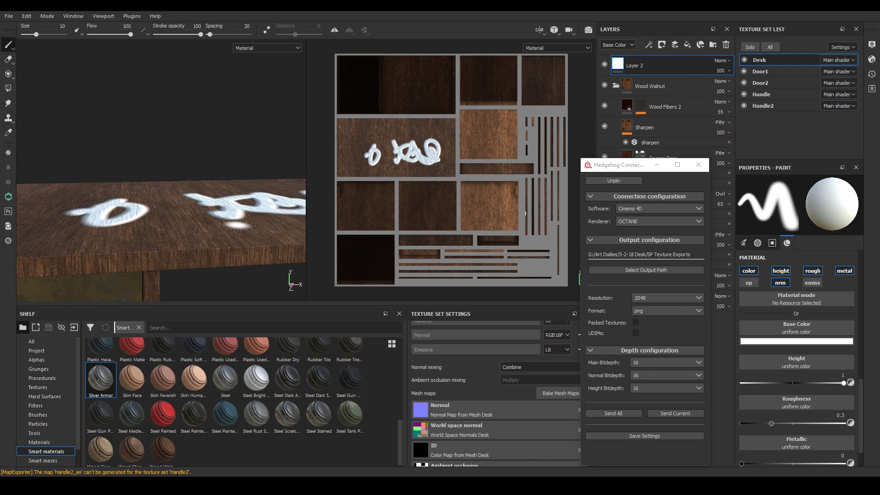
alt+drag(239, 226, 275, 234)
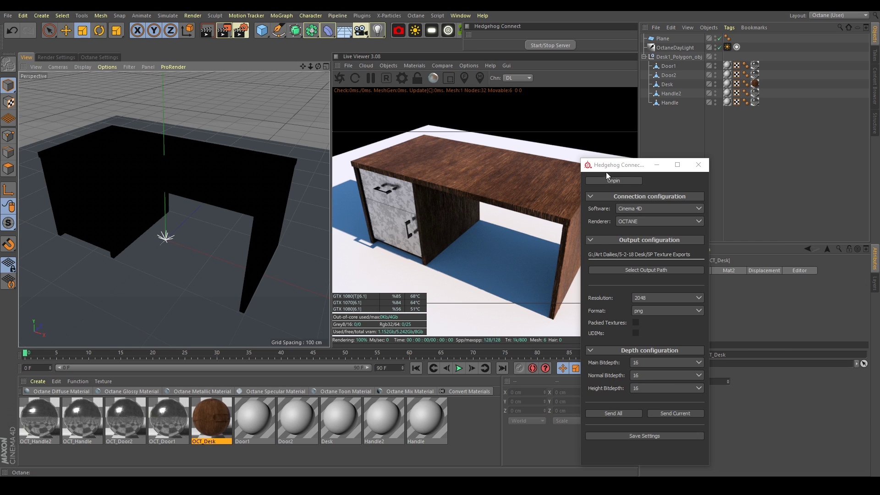
Send the repainted Desk texture set to Cinema 4D and examine the strokes in the Octane render from several angles.
drag(606, 172, 676, 122)
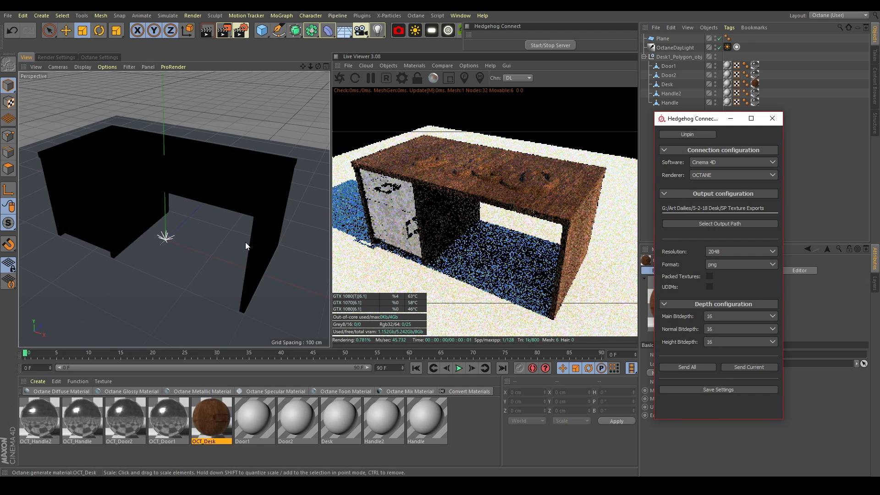
alt+drag(162, 162, 219, 164)
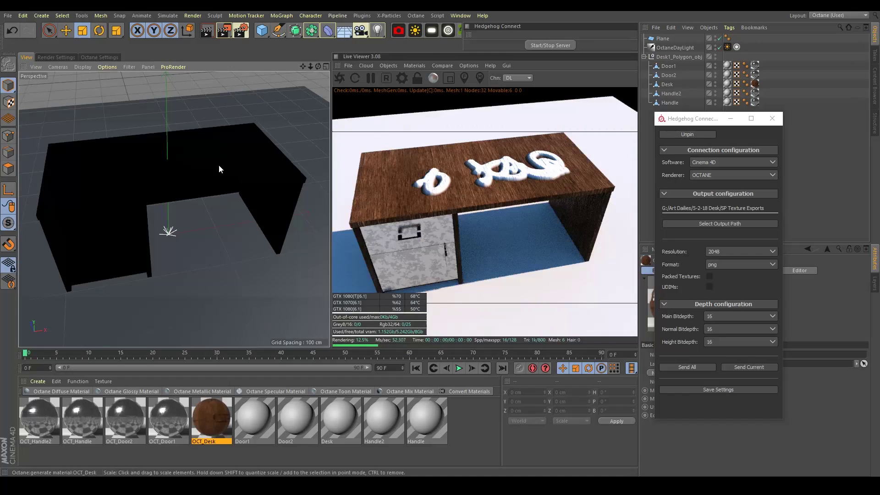
alt+right_drag(221, 159, 230, 211)
alt+drag(228, 206, 209, 150)
alt+right_drag(212, 166, 177, 185)
alt+drag(177, 184, 209, 220)
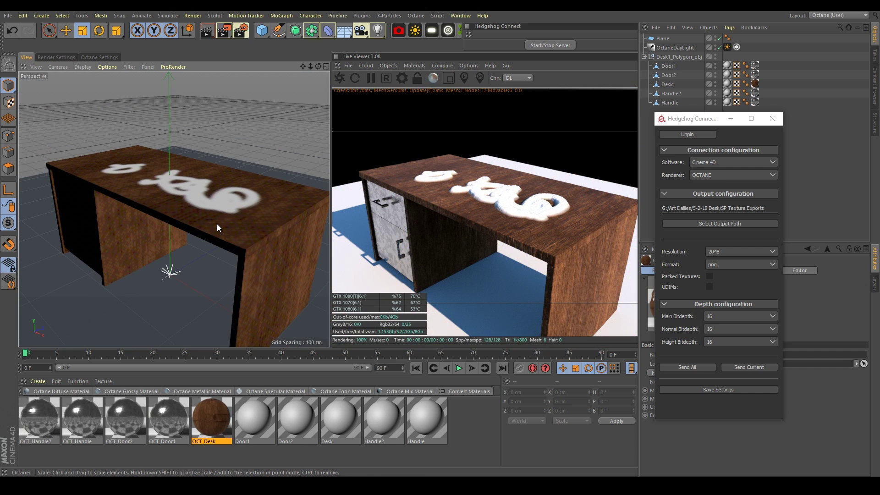
Switch to the browser and read the Gumroad product page for the full Substance Painter Live Link plugin.
drag(879, 264, 250, 12)
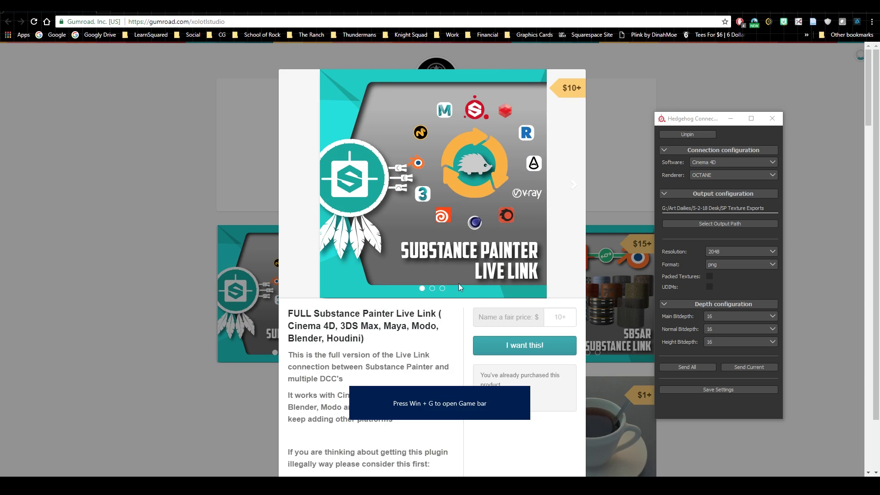
scroll(441, 275, down, 3)
scroll(442, 275, down, 3)
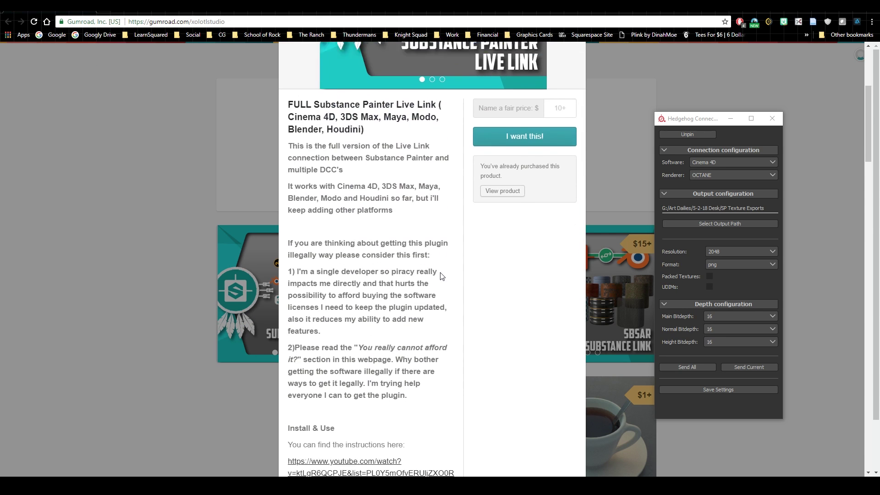
Read the rest of the Live Link plugin description on Gumroad and close the product details.
scroll(531, 279, down, 10)
scroll(530, 280, down, 10)
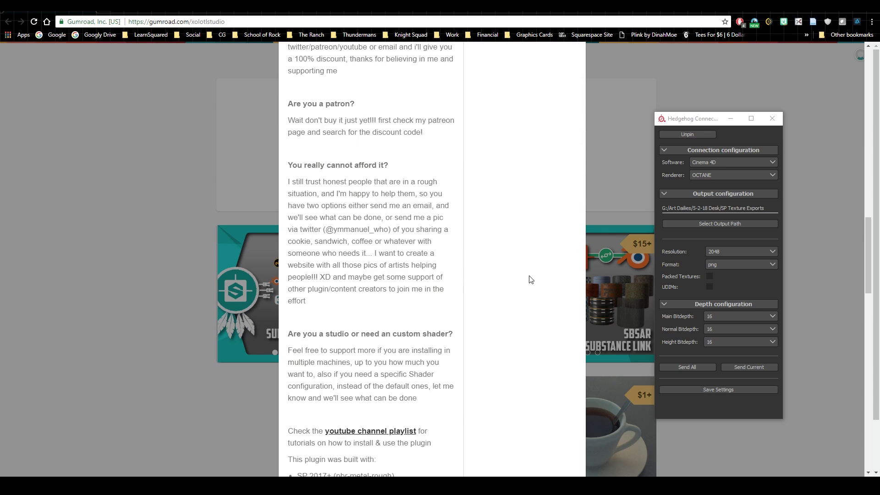
click(230, 213)
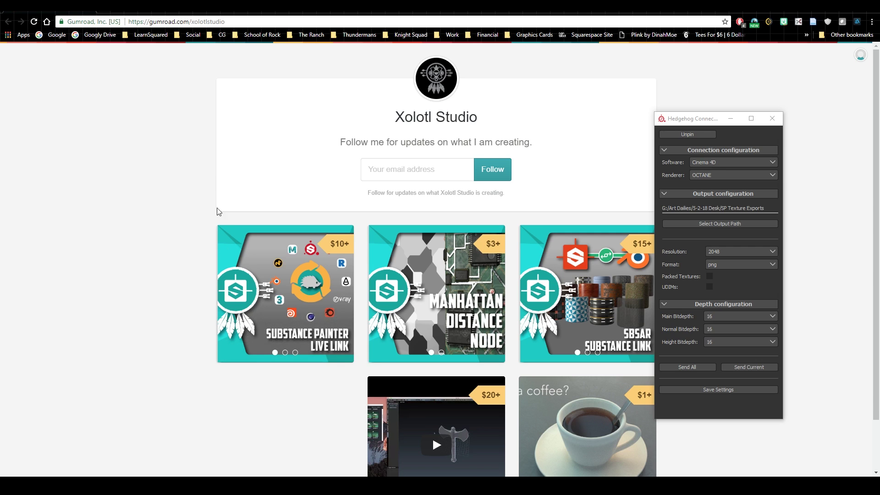
Switch back to Cinema 4D, move the Hedgehog Connect window aside and examine the textured desk in the Octane render from several angles and distances.
drag(159, 15, 877, 360)
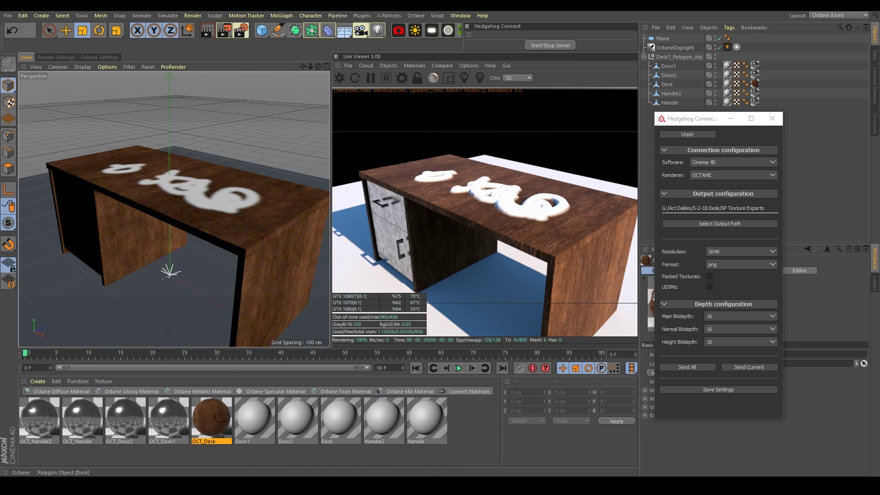
drag(688, 119, 740, 144)
mouse_move(151, 186)
alt+mouse_down()
mouse_move(261, 205)
mouse_move(114, 186)
mouse_move(180, 227)
alt+mouse_up()
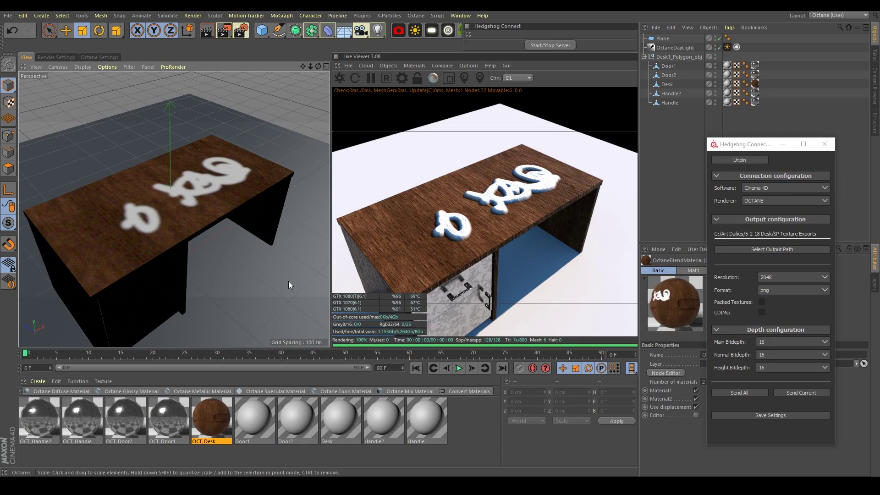
scroll(188, 222, down, 6)
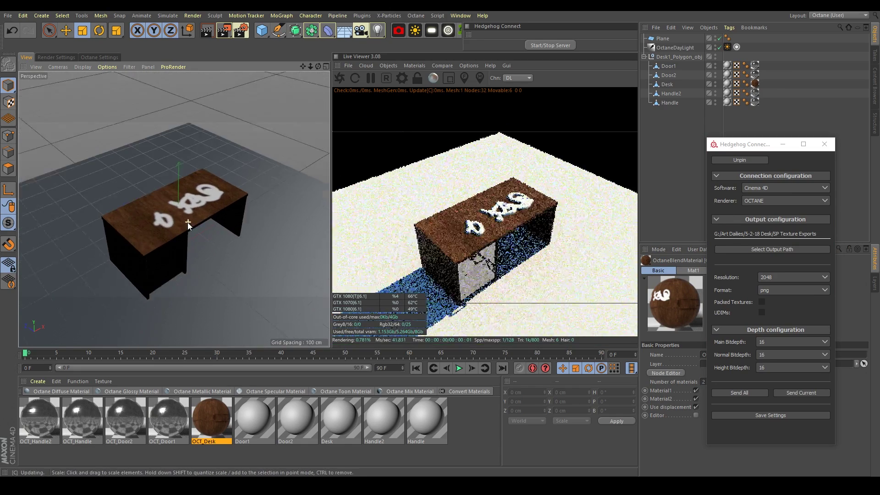
scroll(176, 228, up, 5)
scroll(176, 230, up, 4)
alt+drag(186, 241, 112, 216)
scroll(181, 239, down, 2)
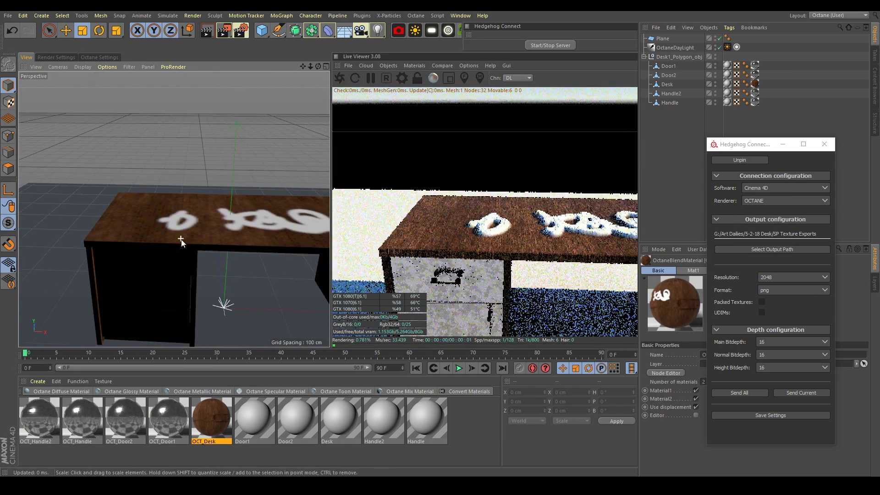
alt+middle_drag(272, 239, 212, 189)
scroll(222, 196, down, 4)
alt+drag(241, 246, 168, 263)
alt+drag(249, 222, 192, 202)
scroll(198, 204, down, 4)
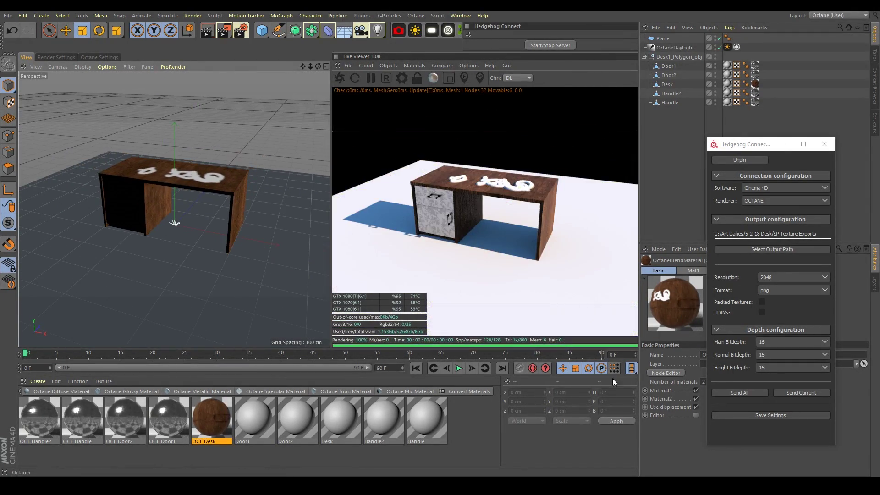
click(488, 491)
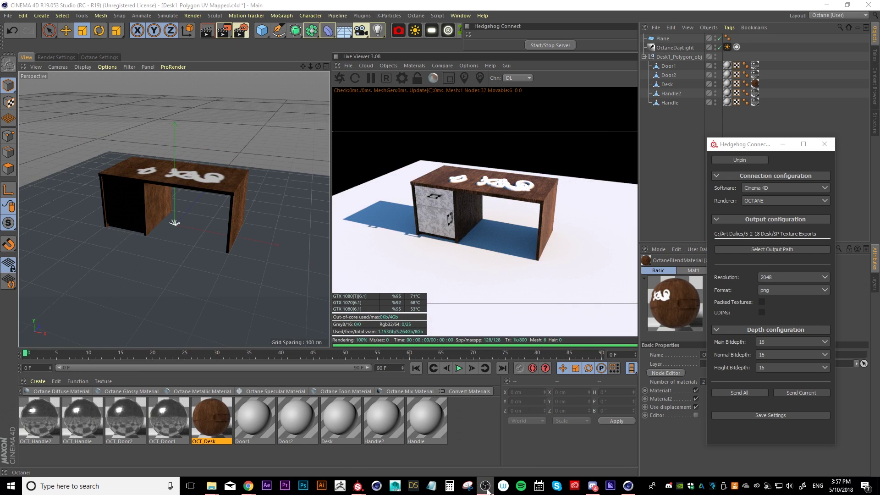